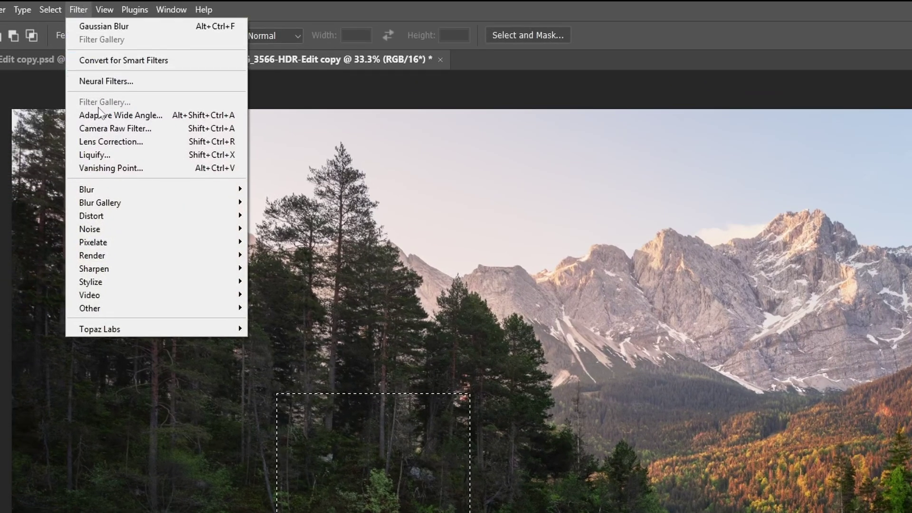
Apply Filter > Blur > Average to the forest and valley selections, giving flat dark green and grey patches.
mouse_move(101, 190)
click(266, 188)
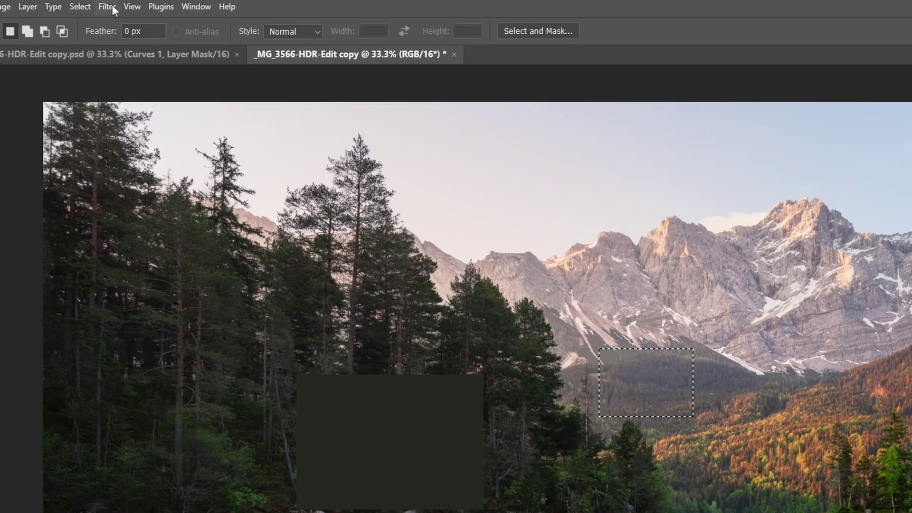
click(108, 7)
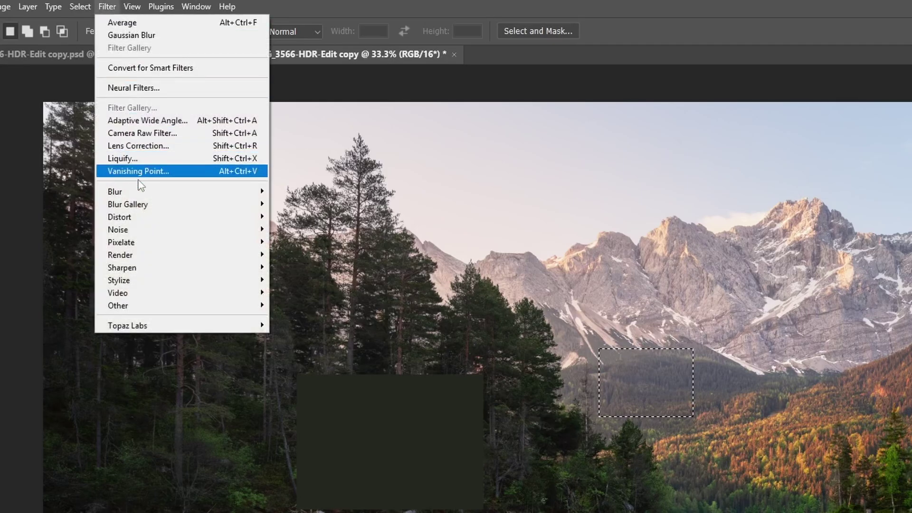
mouse_move(183, 192)
click(309, 191)
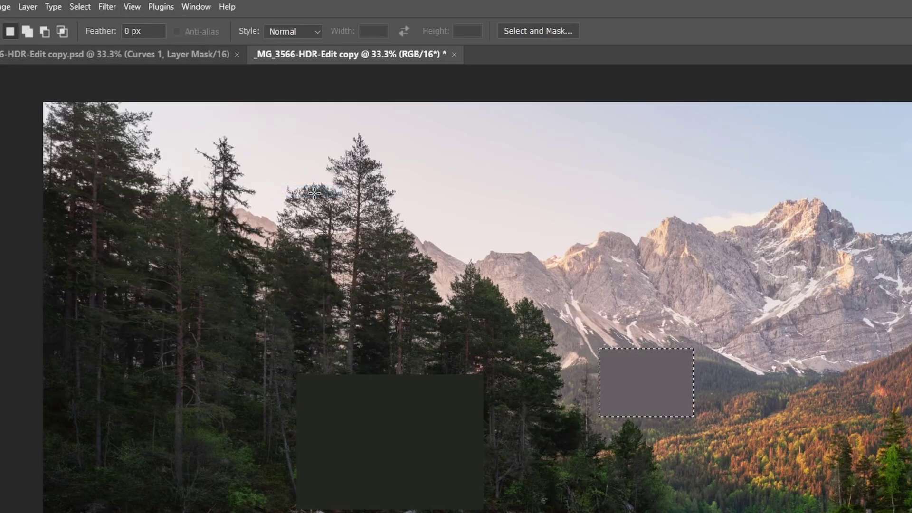
Deselect the averaged rectangle with Ctrl+D.
click(773, 381)
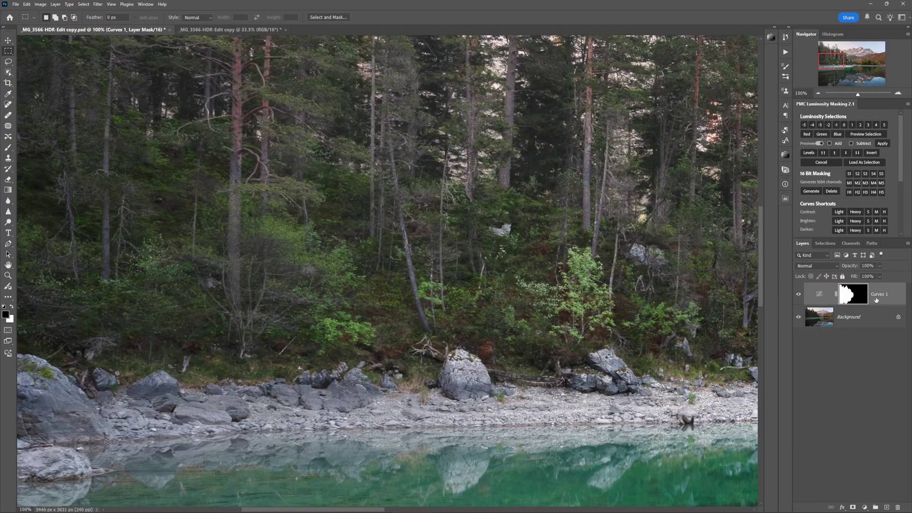
Zoom out to see the whole lake photo.
click(818, 94)
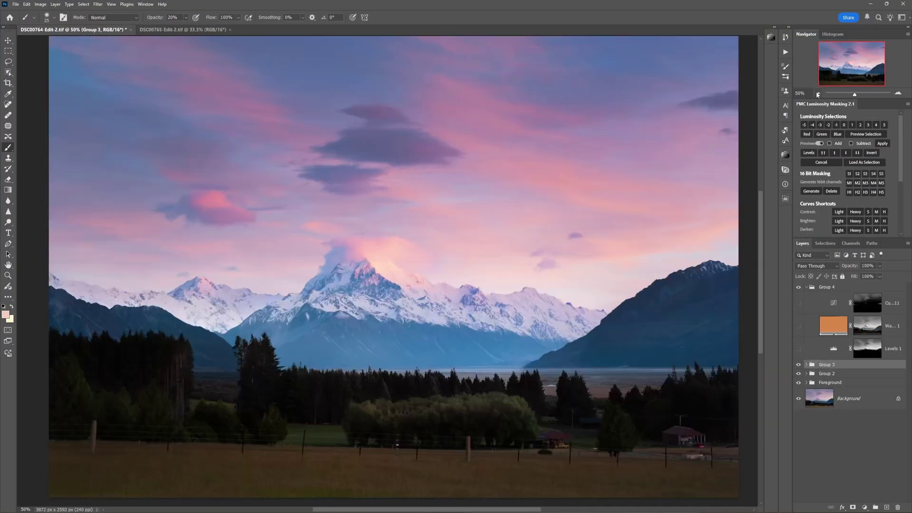
Close the adjustment settings, collapse the layer groups and zoom the image to 50%.
key(ctrl+minus)
key(ctrl+minus)
key(ctrl+minus)
key(ctrl+minus)
key(ctrl+minus)
key(ctrl+minus)
key(ctrl+minus)
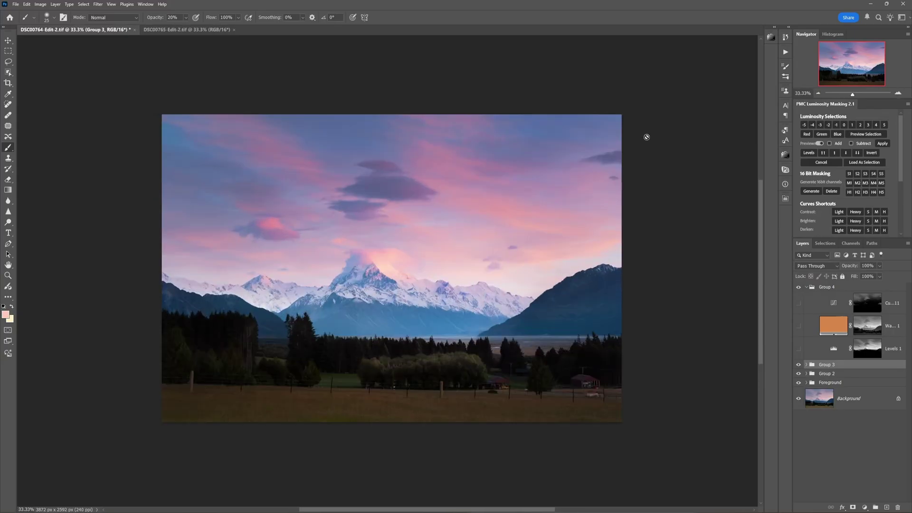
click(834, 348)
click(798, 349)
click(798, 349)
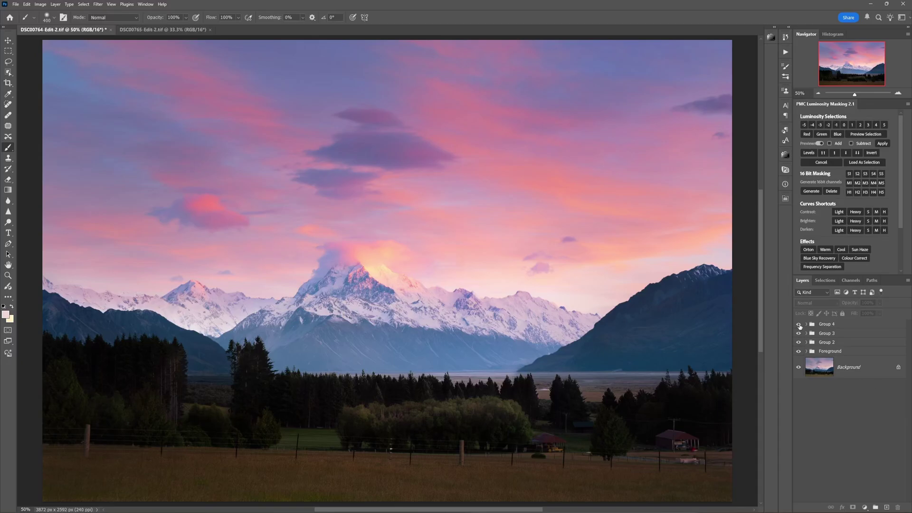
Hide Groups 2–4, then expand Foreground and hide Layer 13, Layer 12 and Curves 10.
drag(799, 325, 799, 353)
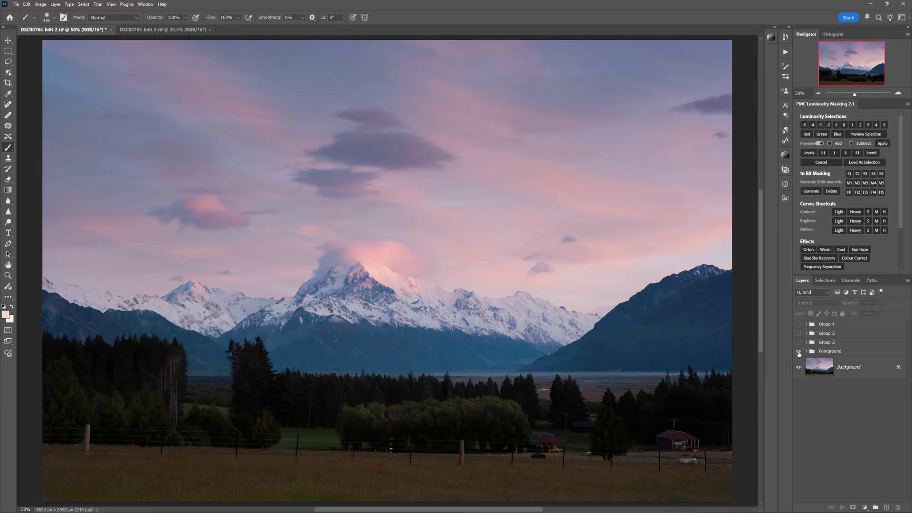
click(807, 351)
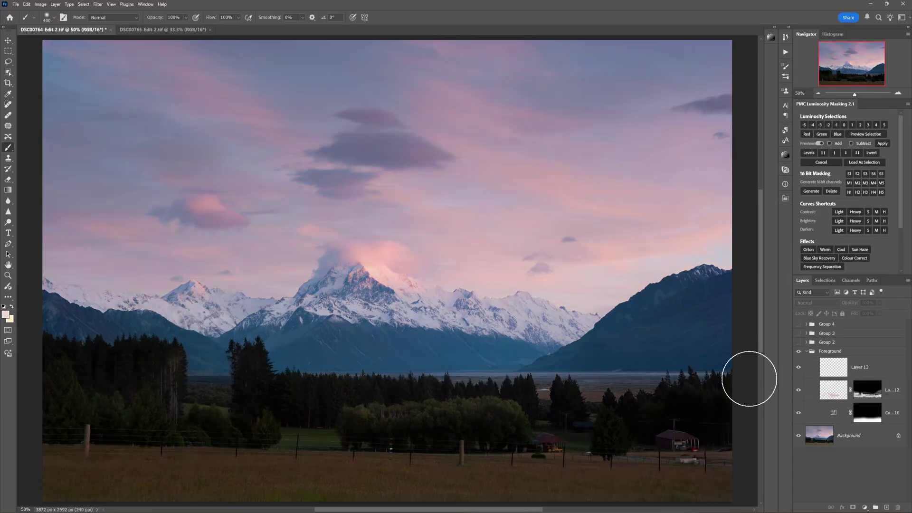
click(800, 370)
click(800, 389)
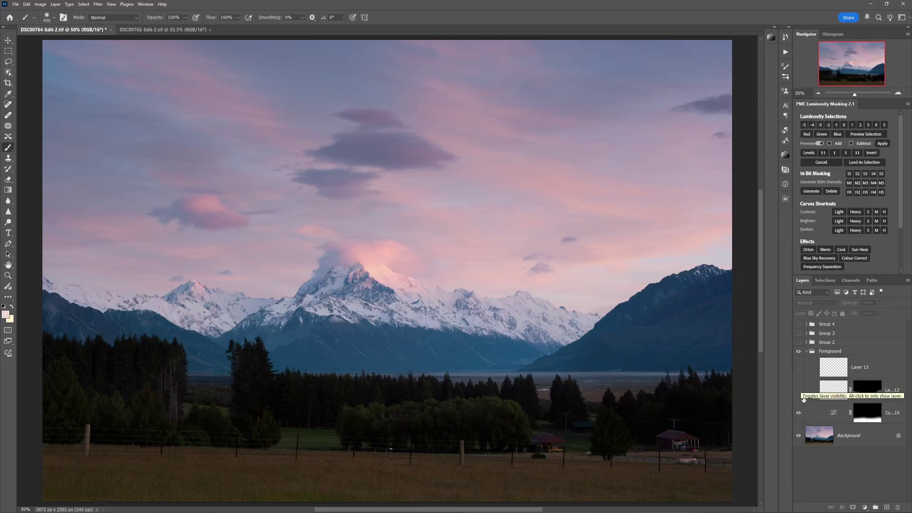
click(806, 414)
click(799, 414)
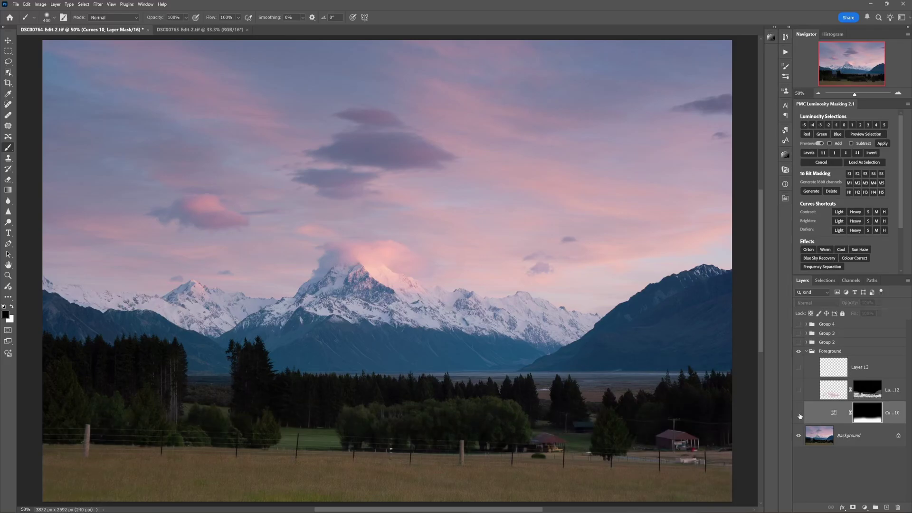
Inspect Curves 10's foreground darkening by toggling it, then re-enable Curves 10 and Layer 12.
double_click(833, 412)
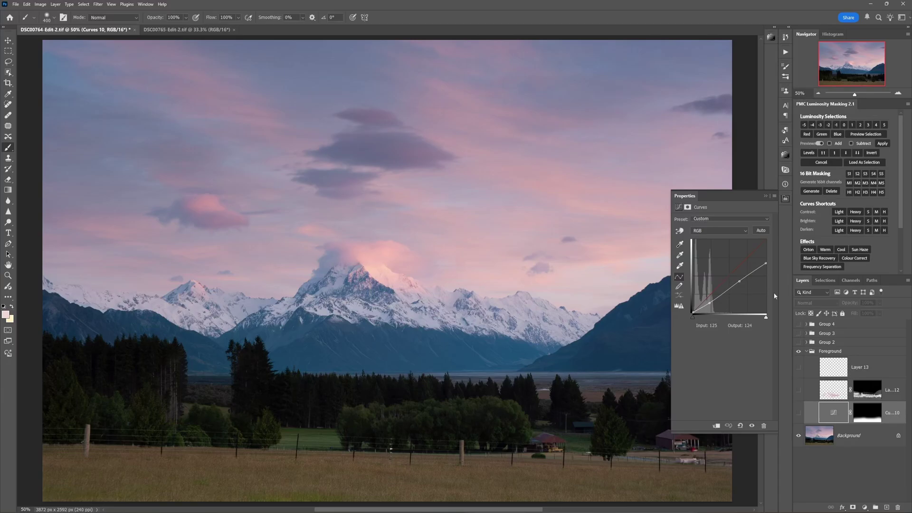
click(785, 199)
click(799, 412)
click(873, 416)
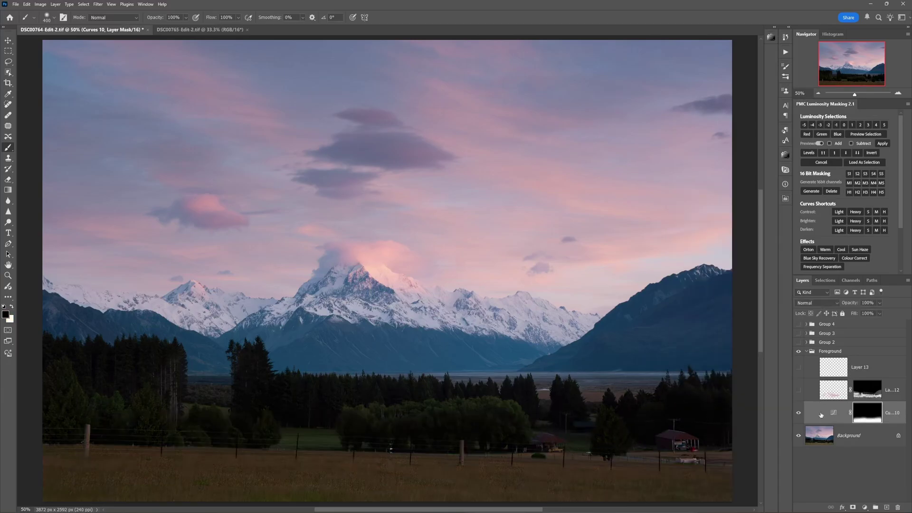
click(799, 414)
click(799, 414)
click(799, 415)
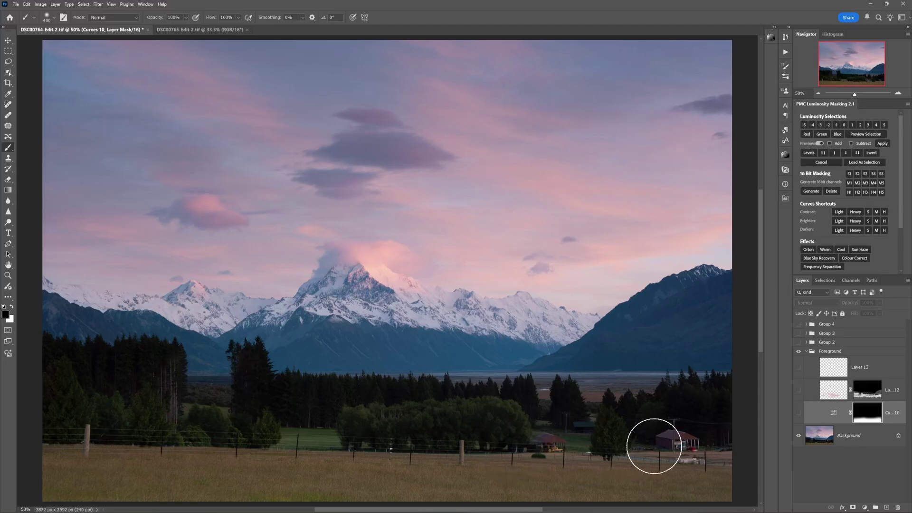
click(798, 414)
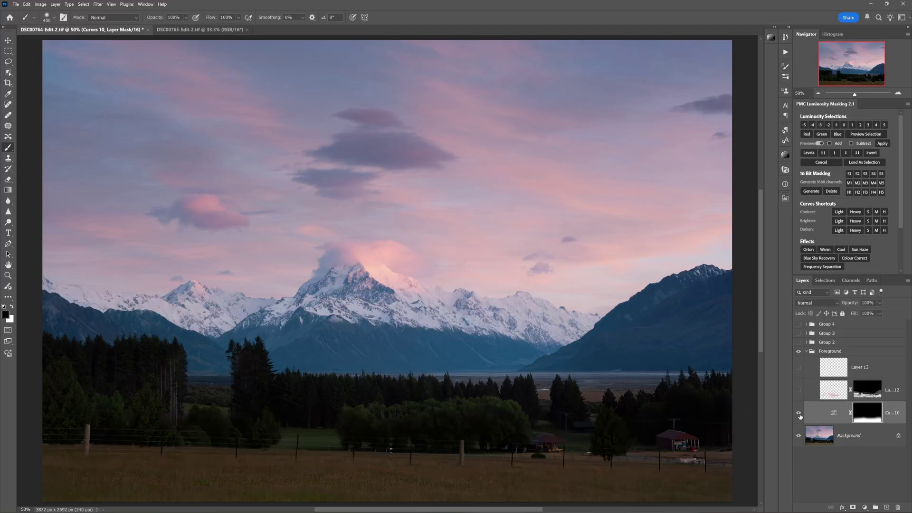
click(798, 390)
Zoom to 100%, pan to the trees and shrink the brush to 175.
click(898, 93)
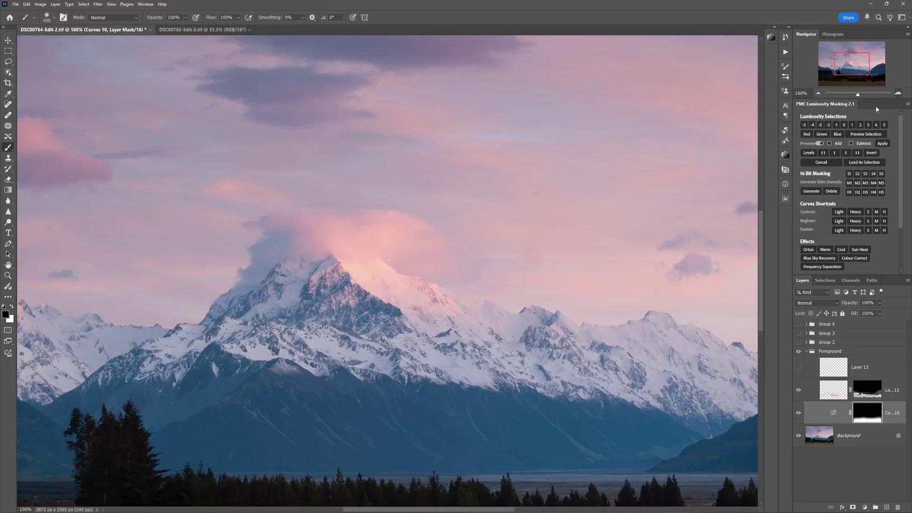
scroll(669, 326, down, 5)
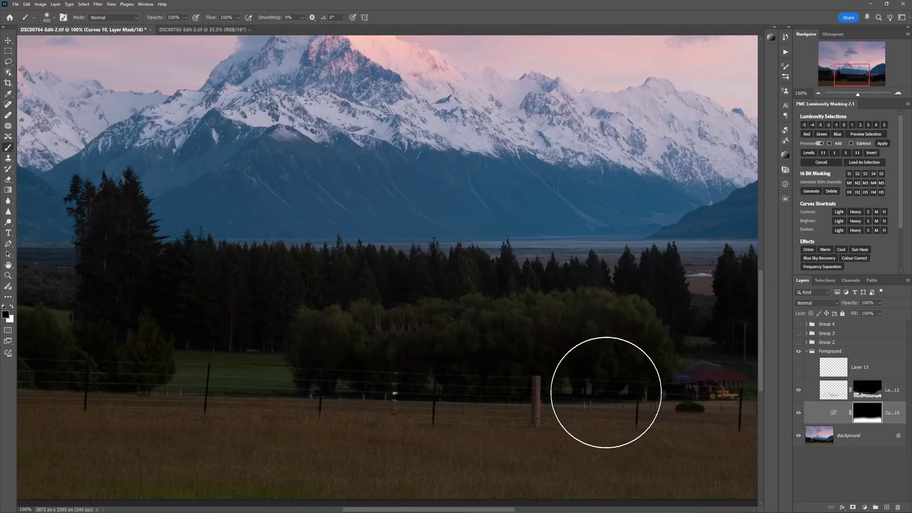
drag(606, 393, 518, 401)
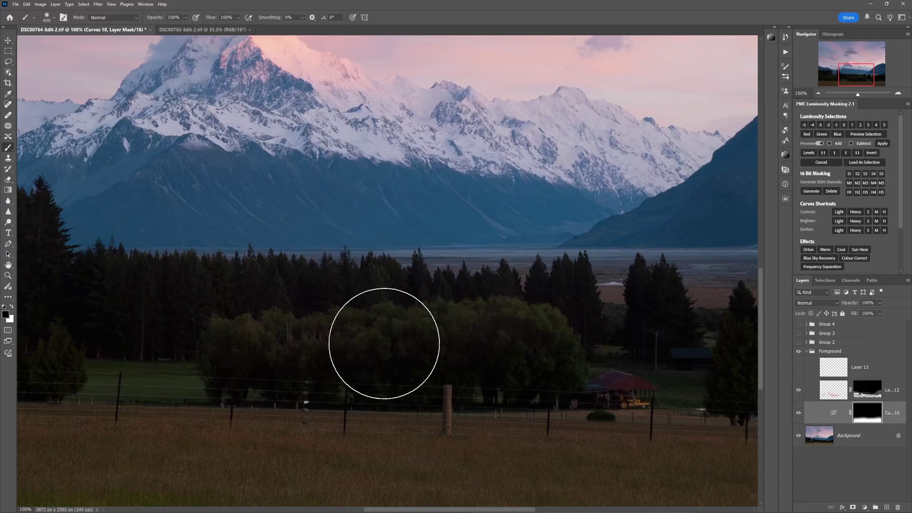
key(bracketleft)
key(bracketleft)
key(bracketleft)
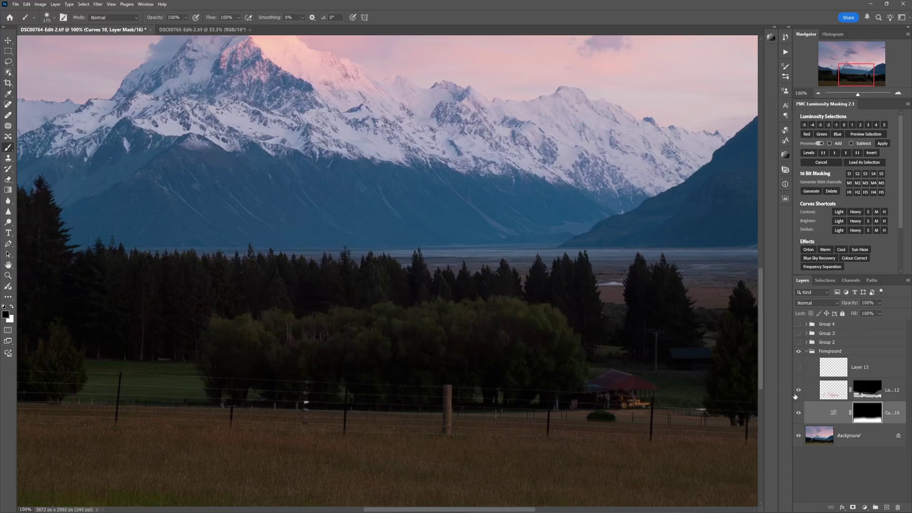
Compare the foreground with and without Layer 12's overlay, then add a new Layer 14.
click(821, 393)
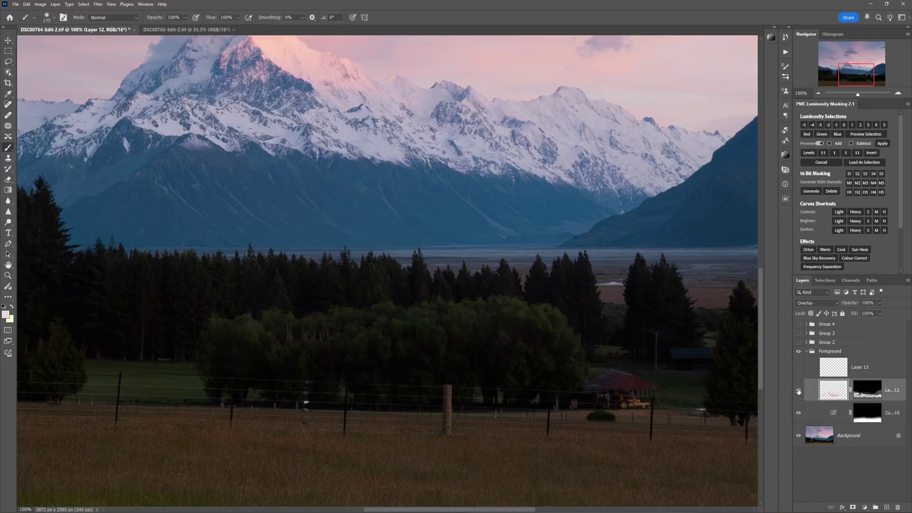
click(798, 391)
click(799, 391)
click(799, 391)
click(887, 508)
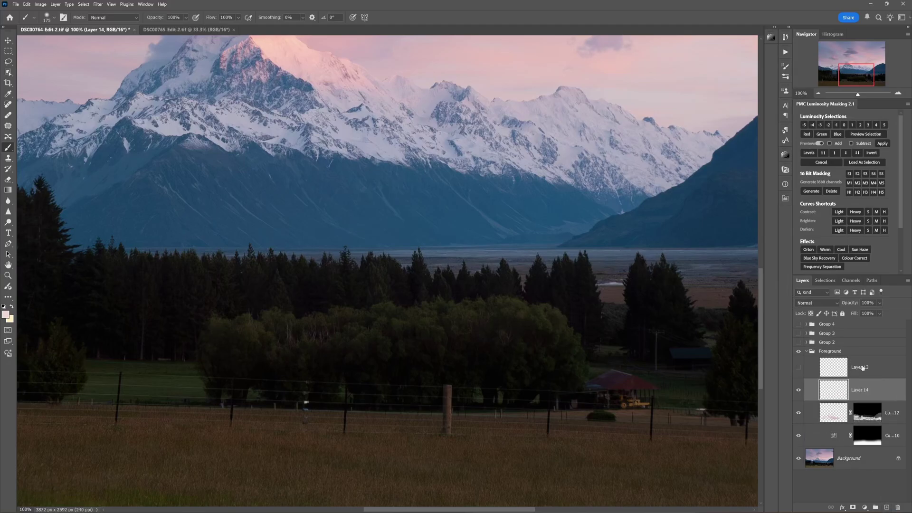
Set Layer 14 to Overlay and sample the pink sunset sky as the paint colour.
click(822, 304)
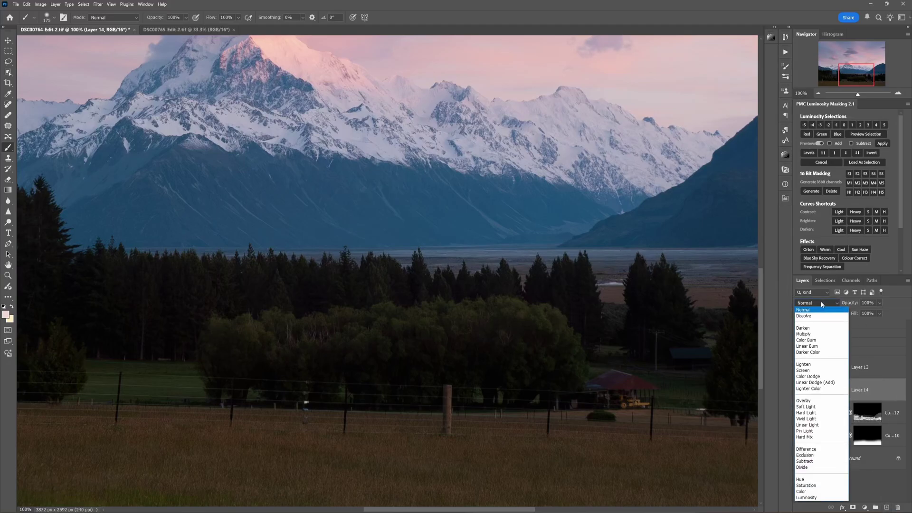
click(816, 402)
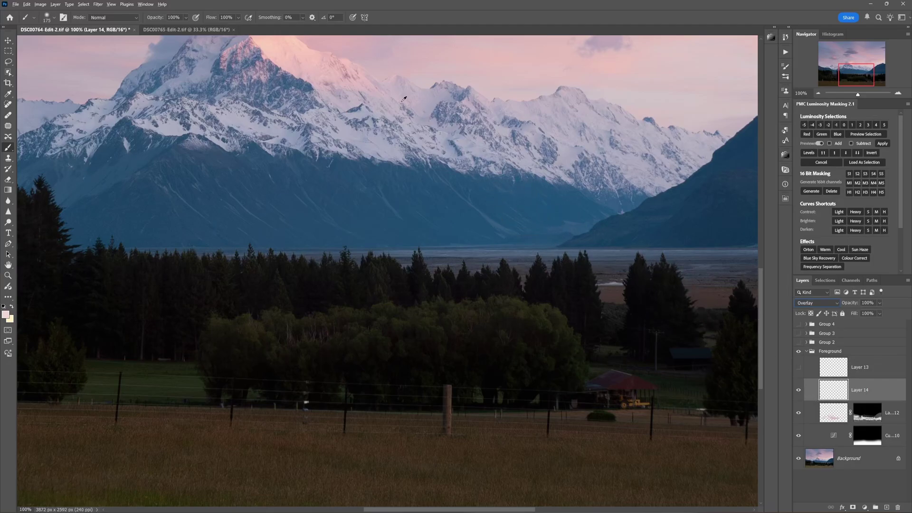
alt+click(335, 63)
drag(269, 51, 263, 52)
click(5, 315)
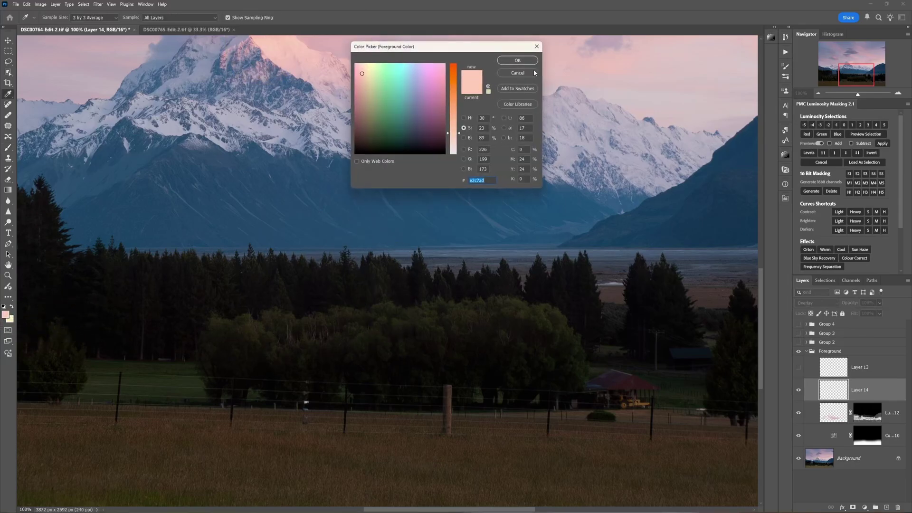
click(517, 61)
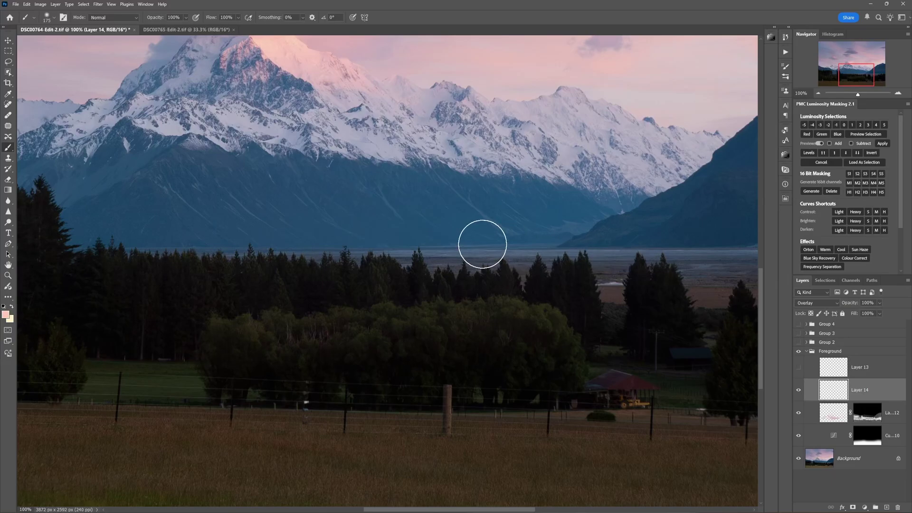
Paint 20%-opacity pink across the tree canopy, compare it on and off, then delete Layer 14.
key(2)
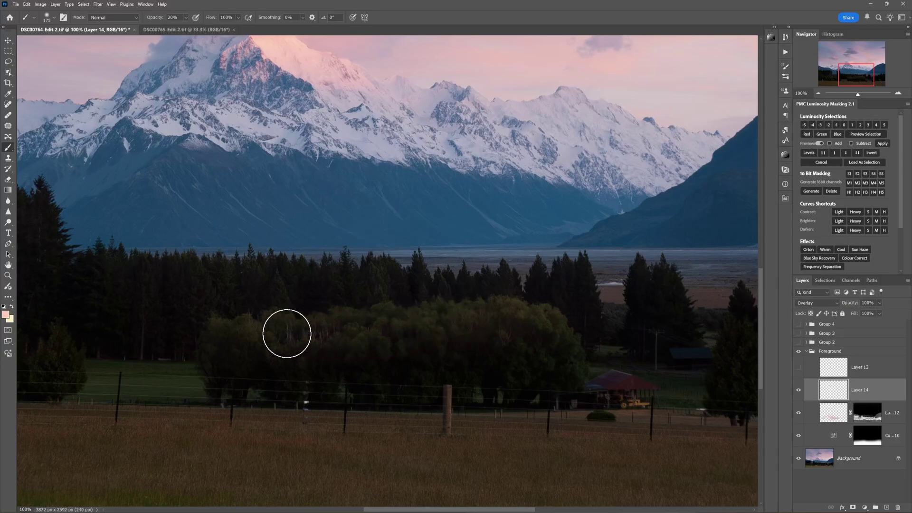
mouse_move(529, 321)
mouse_down()
mouse_move(228, 326)
mouse_move(565, 337)
mouse_move(233, 324)
mouse_move(202, 278)
mouse_move(538, 301)
mouse_move(233, 323)
mouse_move(582, 329)
mouse_move(217, 317)
mouse_up()
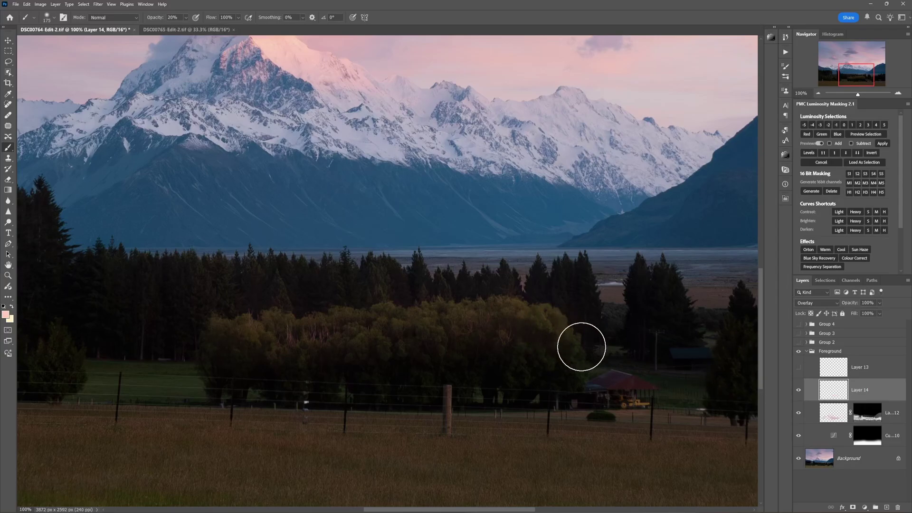
click(799, 390)
click(799, 390)
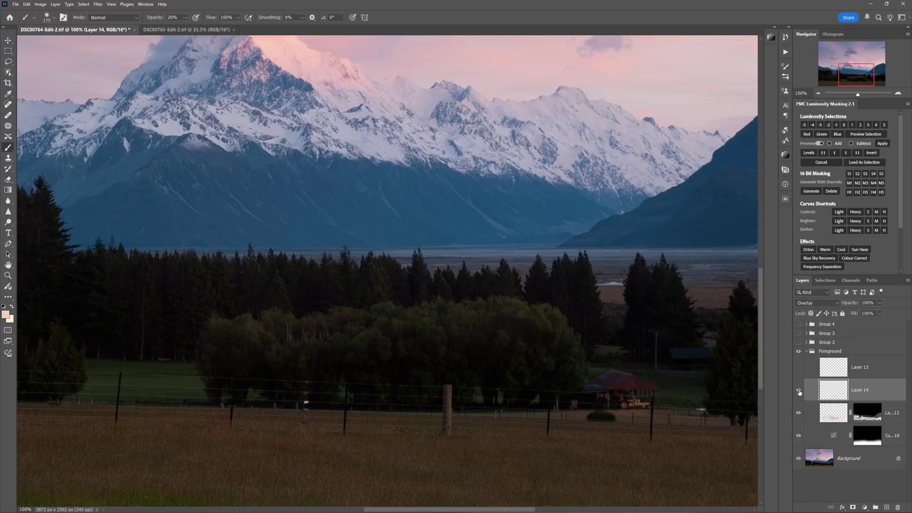
click(799, 390)
click(799, 390)
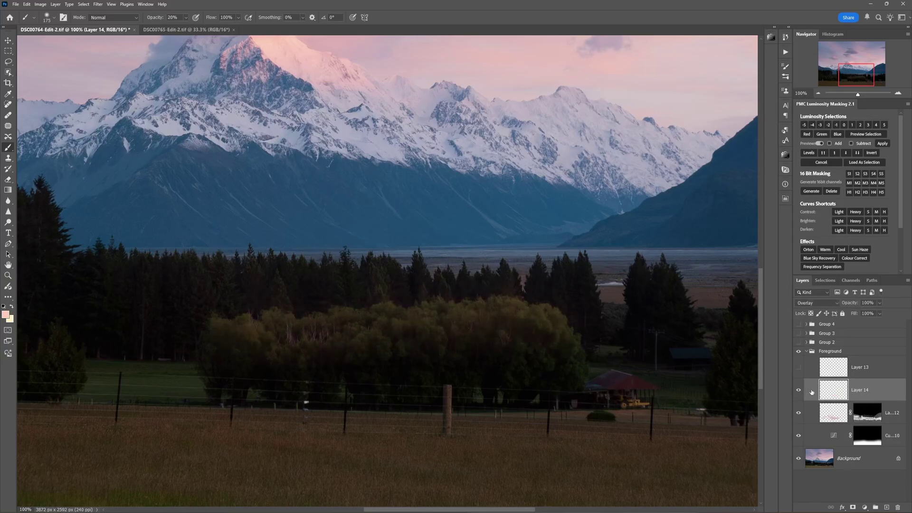
drag(833, 392, 898, 508)
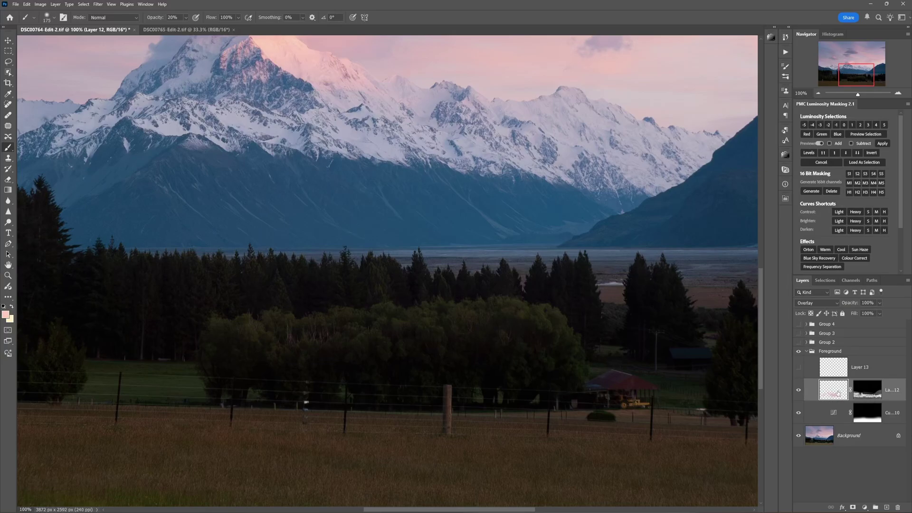
Target Layer 12's pixels and zoom out to 50%, centring the sunset image.
click(865, 394)
click(833, 389)
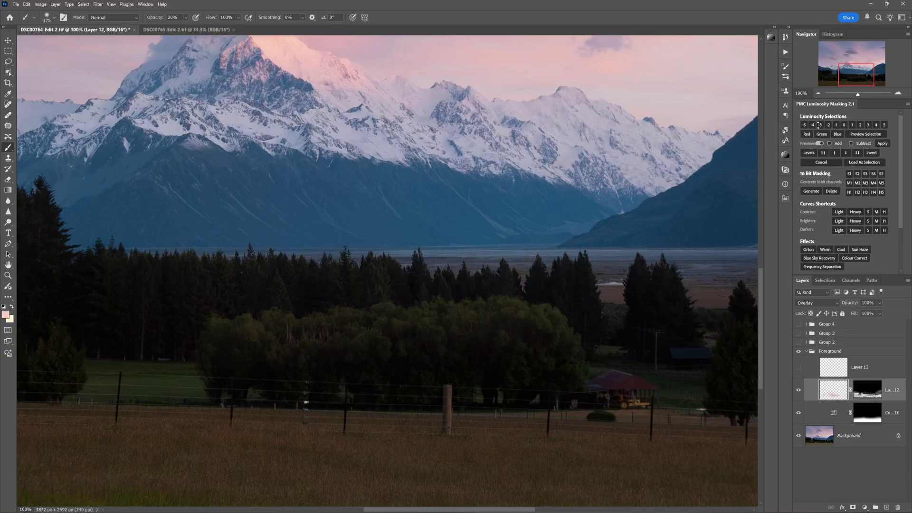
click(818, 93)
drag(603, 204, 640, 299)
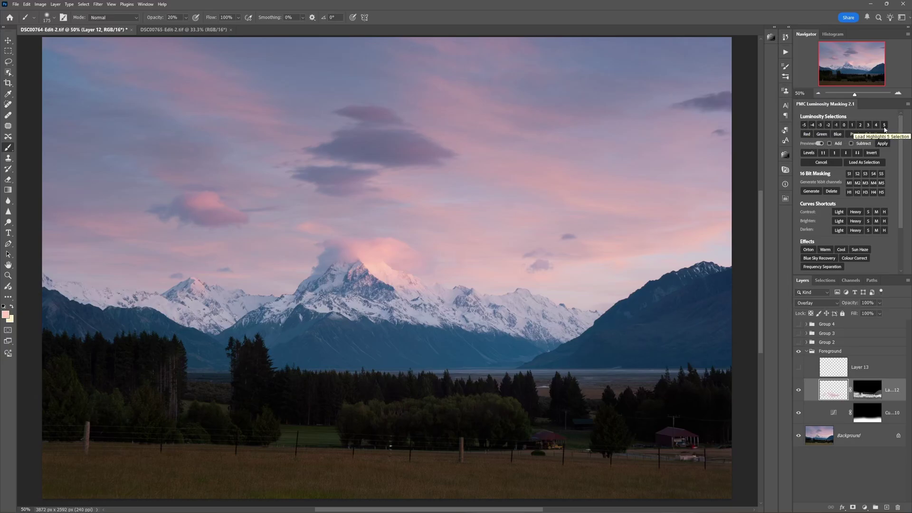
Preview PMC luminosity selections, stepping from 1 down through -1 to -5 for the deepest darks.
click(852, 125)
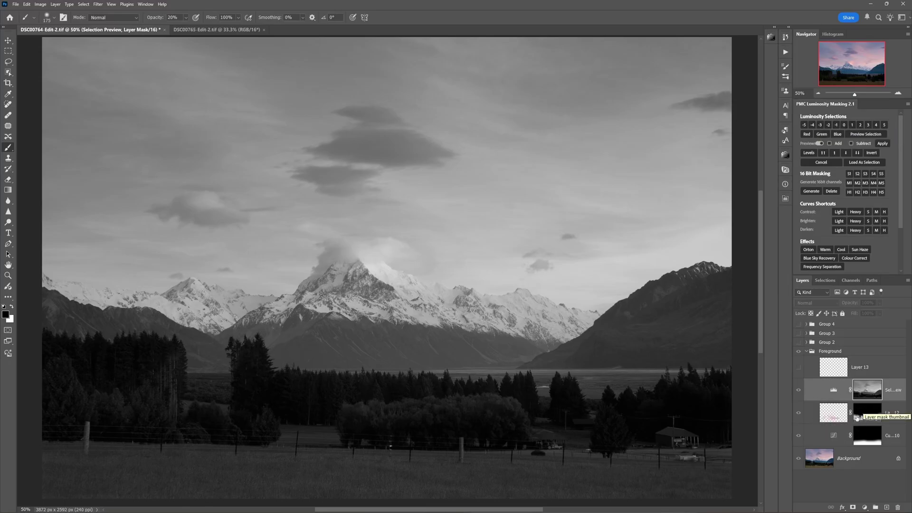
click(836, 126)
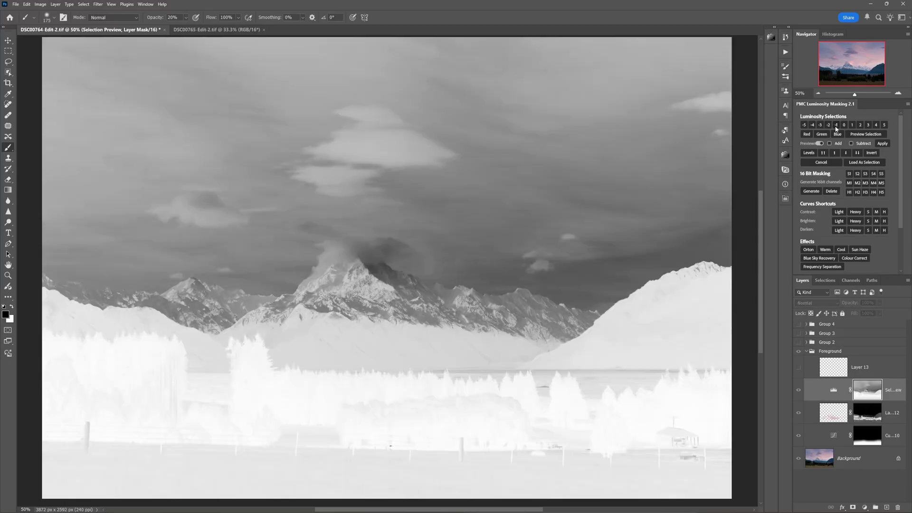
click(828, 126)
click(820, 125)
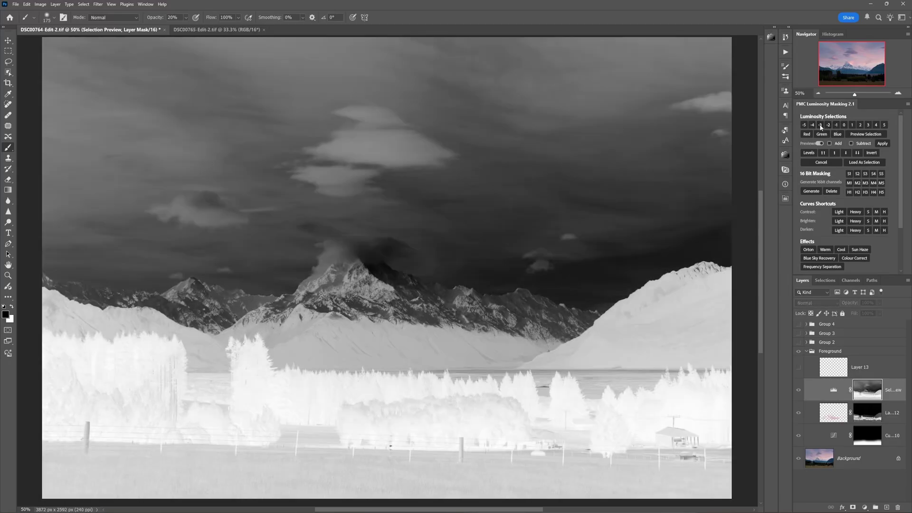
click(812, 126)
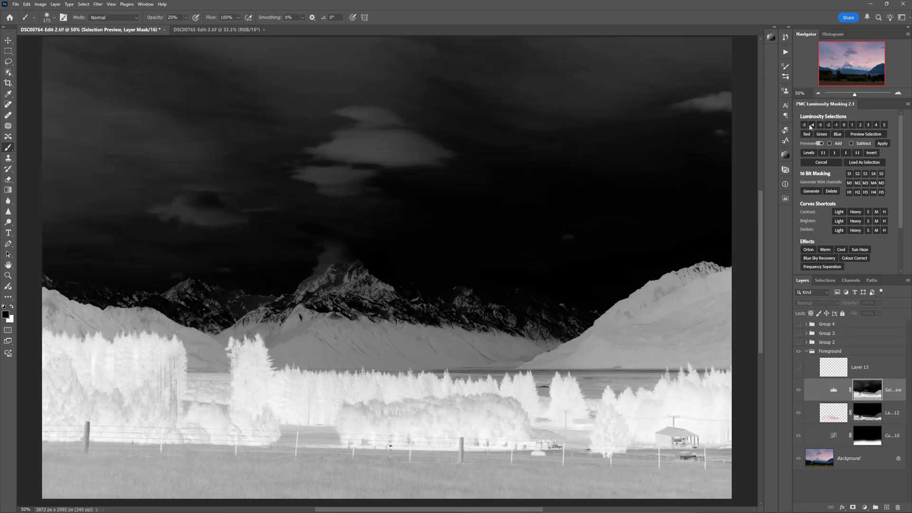
click(805, 126)
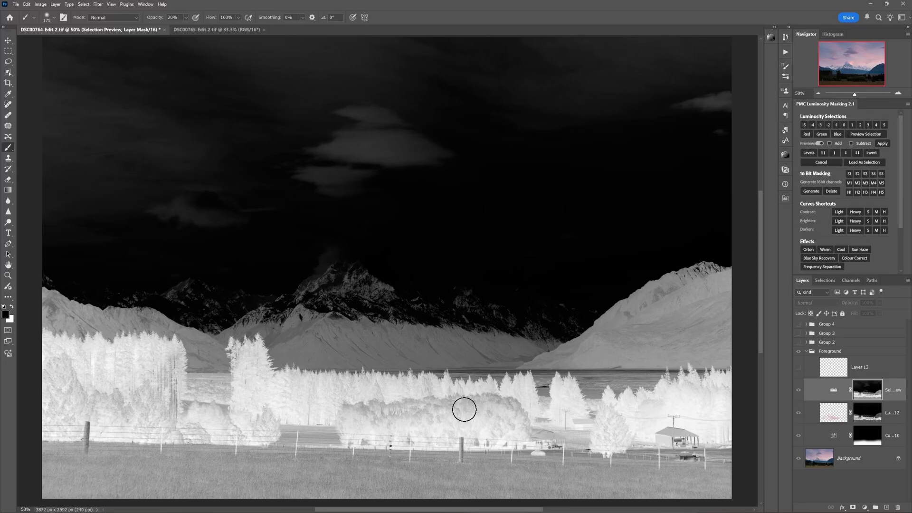
Load the darks as a selection and add Curves 12 masked to the shadows.
click(865, 162)
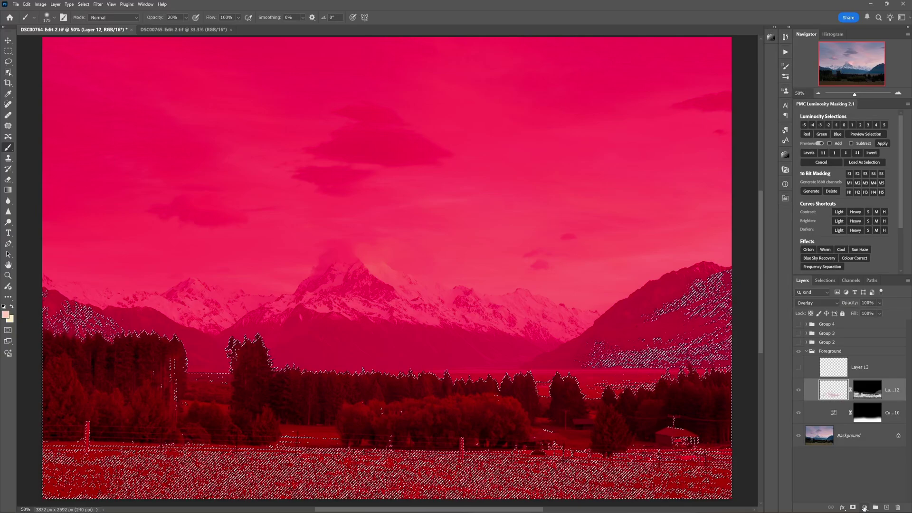
click(865, 508)
click(866, 415)
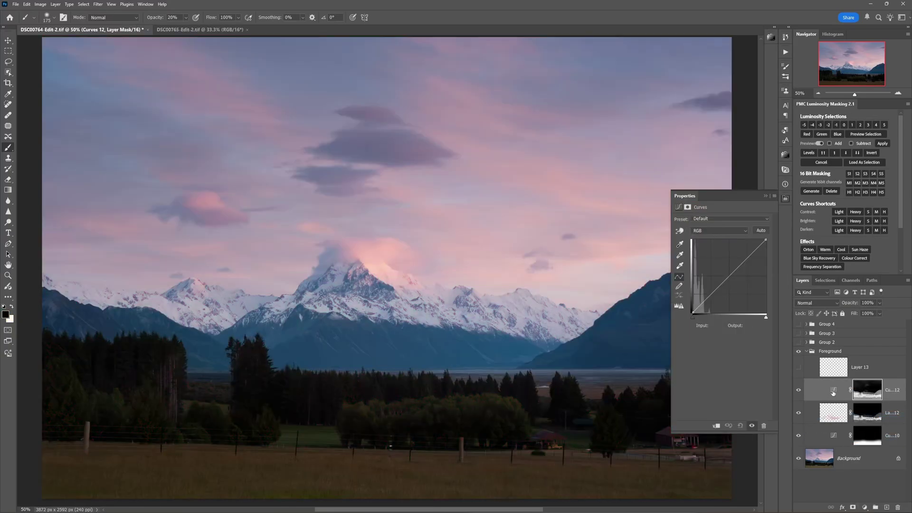
Try a brighter shadow curve on Curves 12, then delete the Curves 12 layer.
click(833, 392)
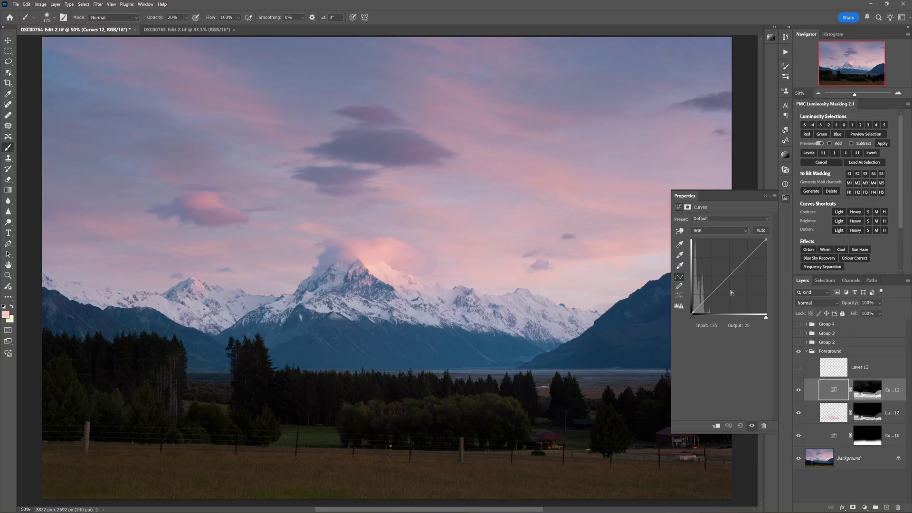
mouse_move(730, 277)
mouse_down()
mouse_move(734, 295)
mouse_move(718, 271)
mouse_up()
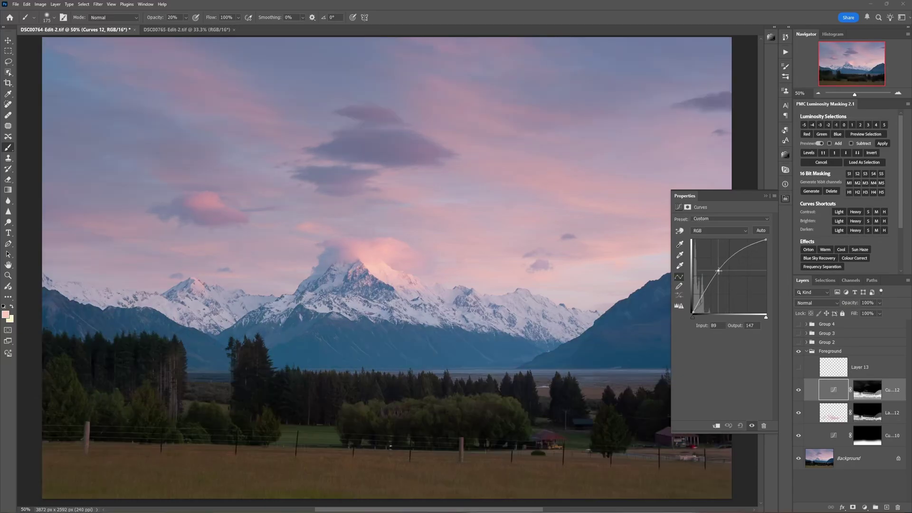
drag(881, 391, 898, 507)
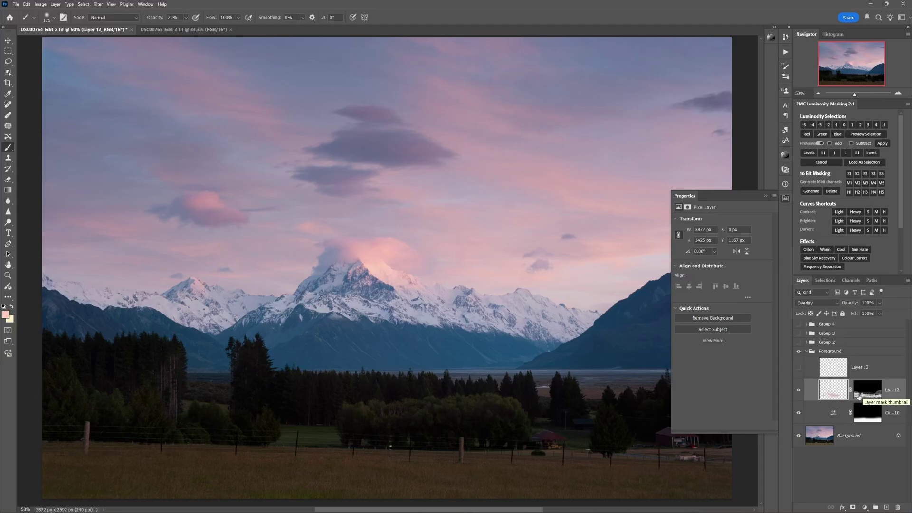
View Layer 12's mask on its own, then return to the normal RGB view.
click(864, 396)
alt+click(867, 398)
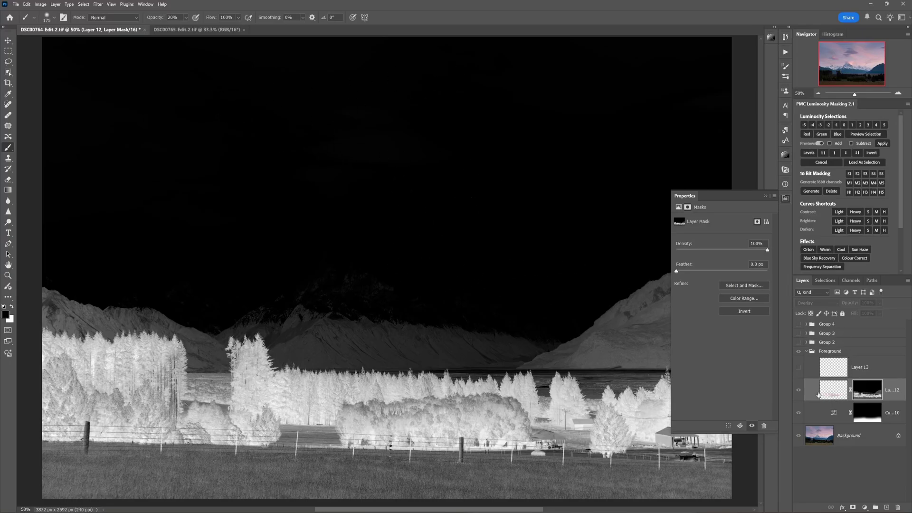
click(820, 287)
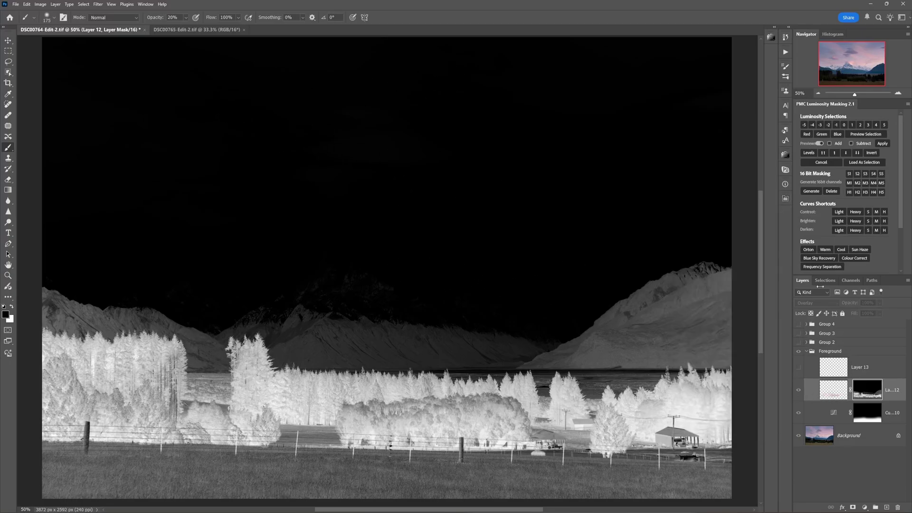
click(822, 393)
Compare Layer 12's overlay on and off, enlarge the layers list, and select Layer 13.
click(799, 391)
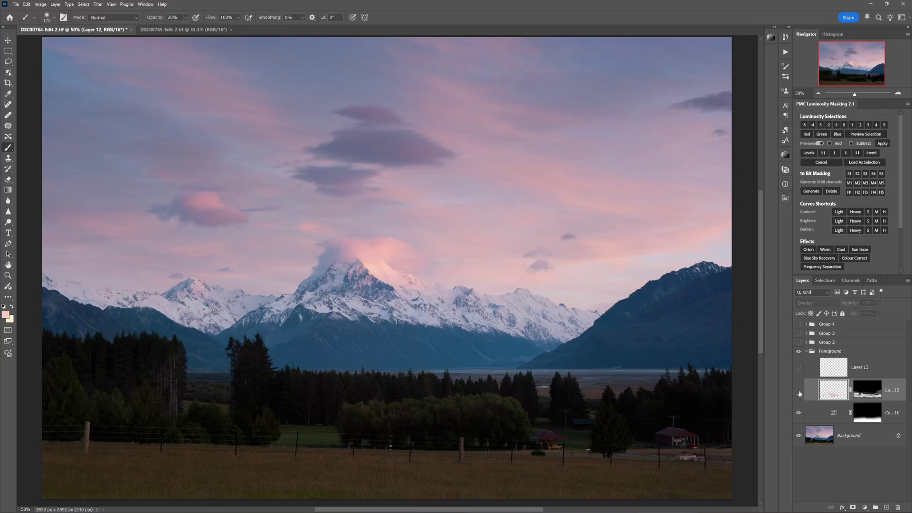
click(799, 391)
click(799, 391)
click(798, 391)
drag(878, 275, 891, 238)
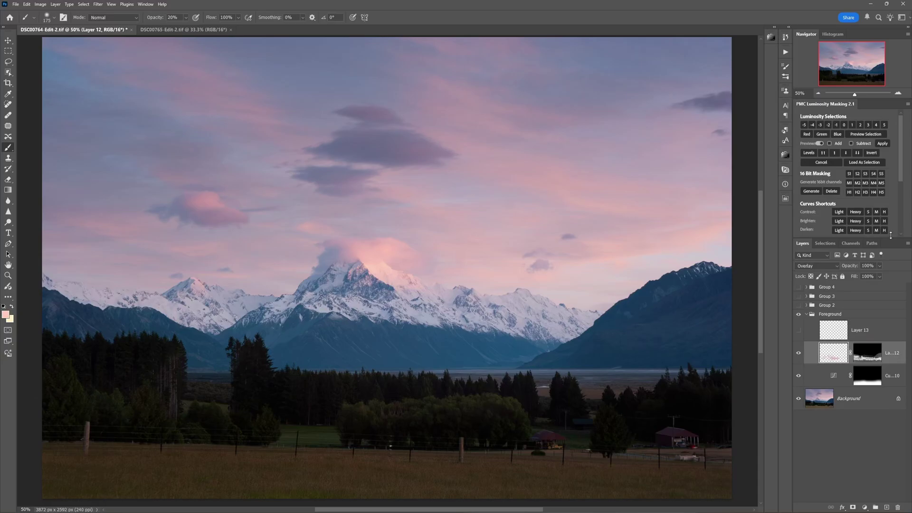
click(800, 332)
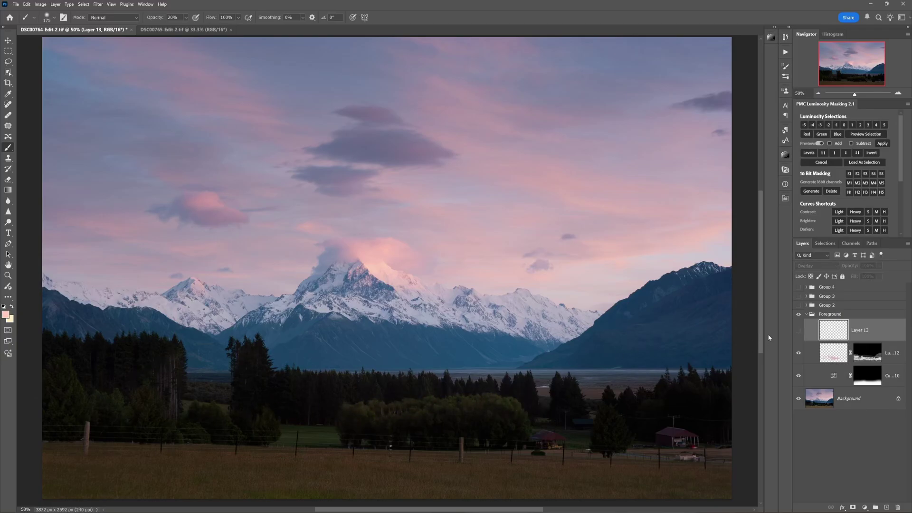
Collapse the Foreground group, compare the image with its edits on and off, then expand Group 2.
click(806, 313)
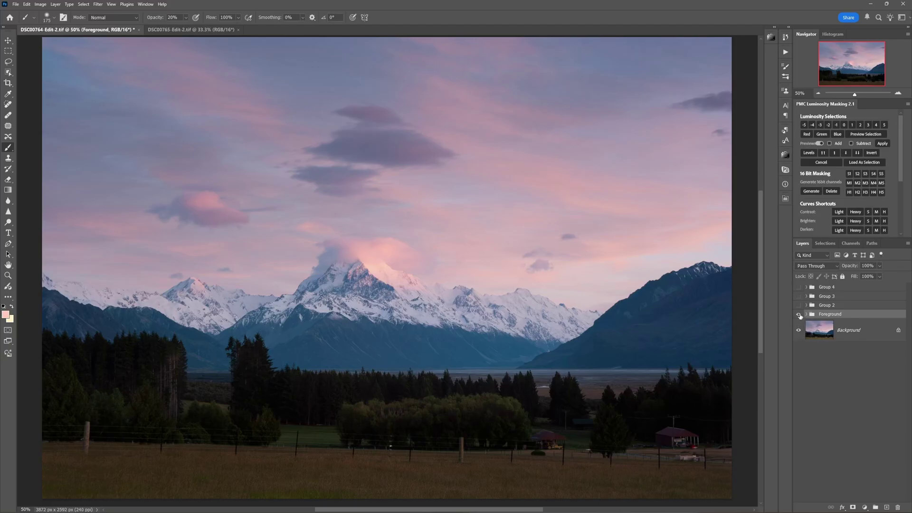
click(799, 315)
click(799, 315)
click(799, 315)
click(800, 315)
click(799, 315)
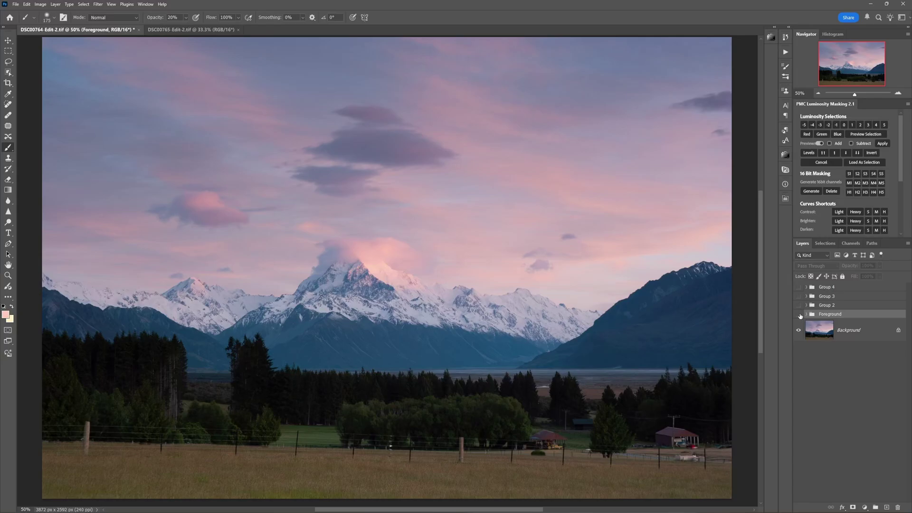
click(800, 315)
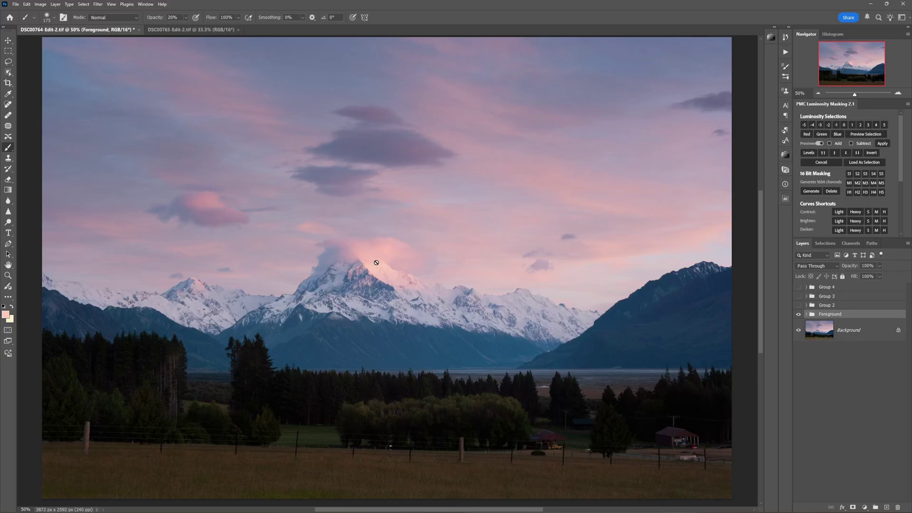
click(807, 305)
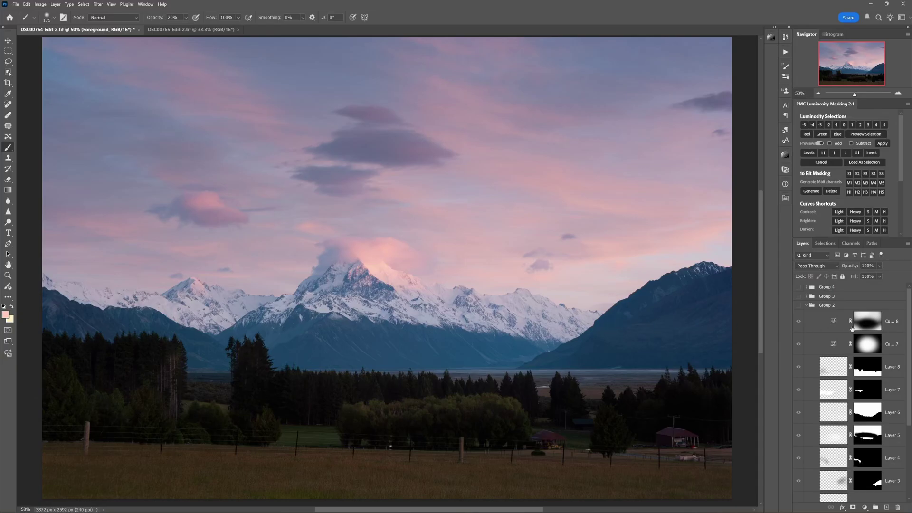
Enable Group 2 and hide Curves 8, 7, Layers 3–8, Layer 1, and Curves 5 and 4.
click(798, 306)
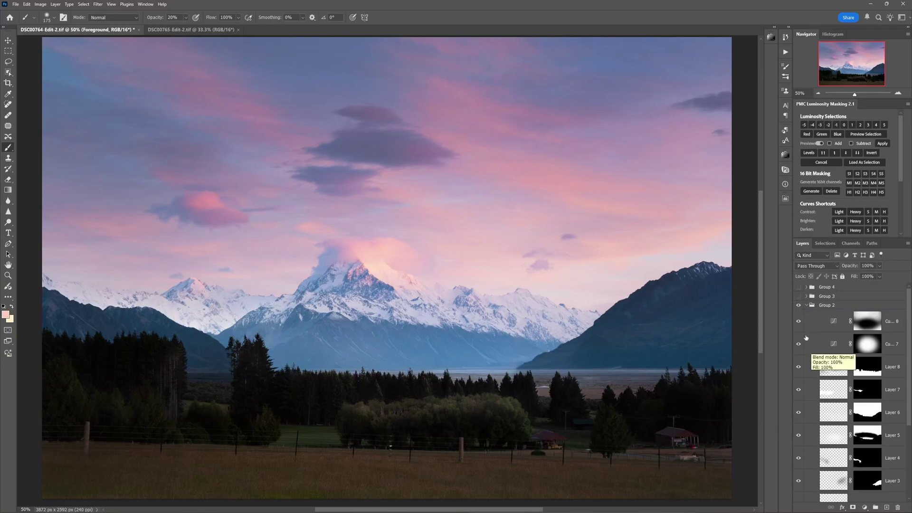
drag(799, 321, 799, 478)
scroll(810, 414, down, 5)
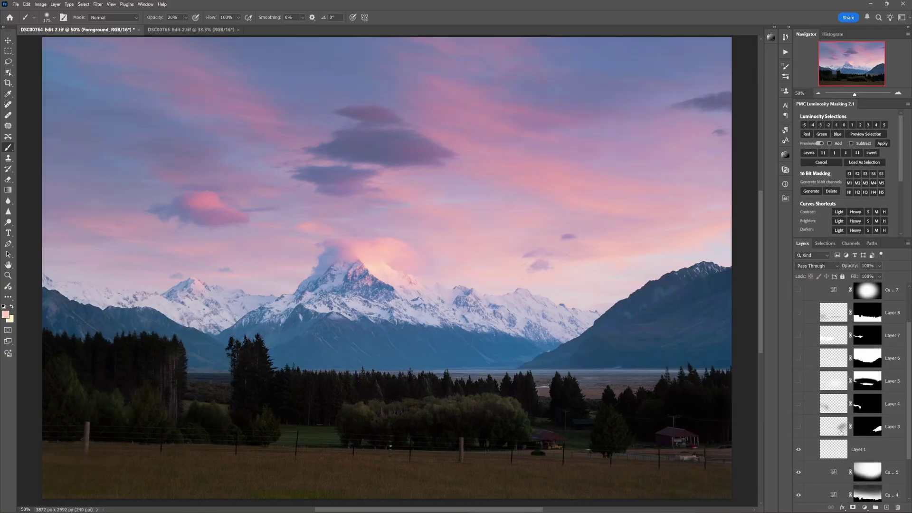
click(798, 395)
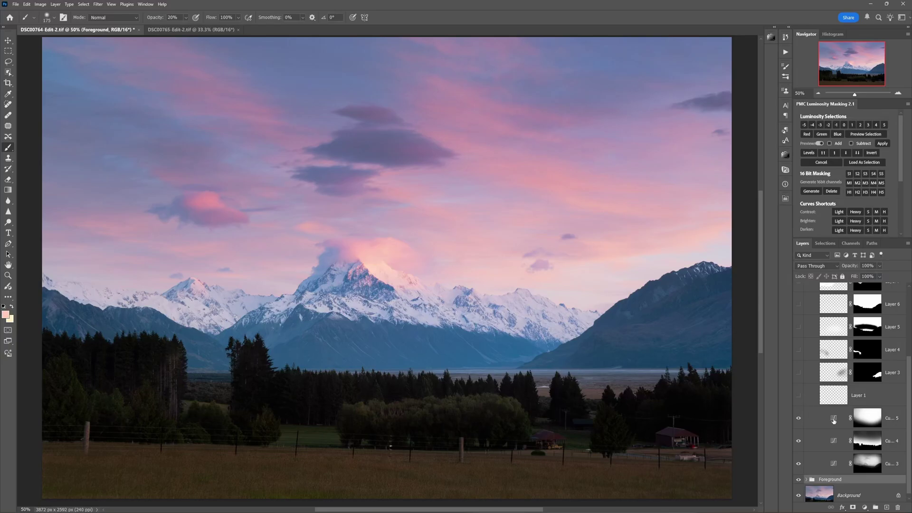
drag(799, 418, 799, 441)
Nudge the upper point of the Curves 3 sky curve and compare it on and off.
click(834, 466)
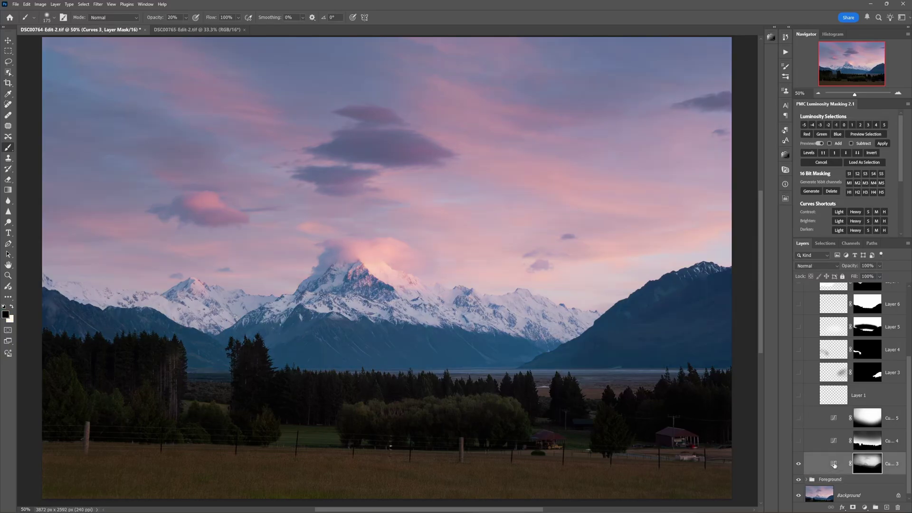
click(798, 463)
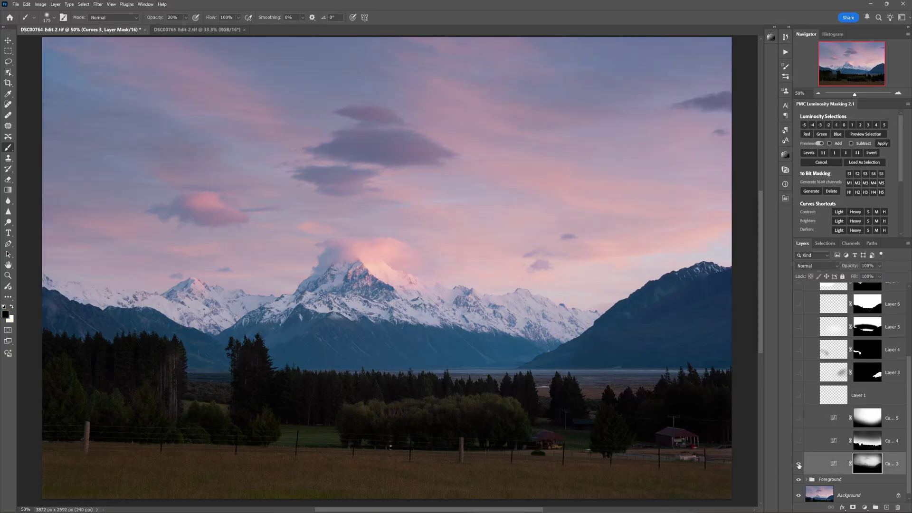
click(799, 463)
double_click(833, 463)
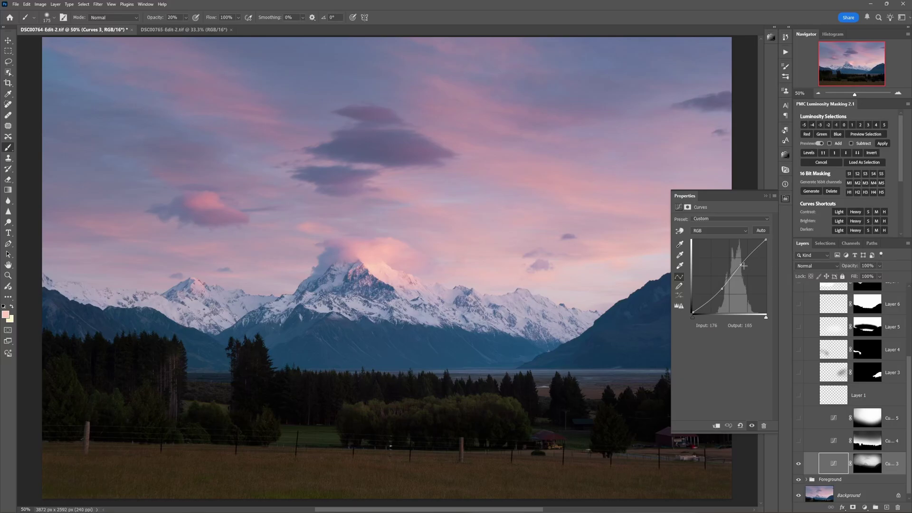
drag(739, 263, 744, 259)
click(799, 464)
click(799, 465)
click(799, 464)
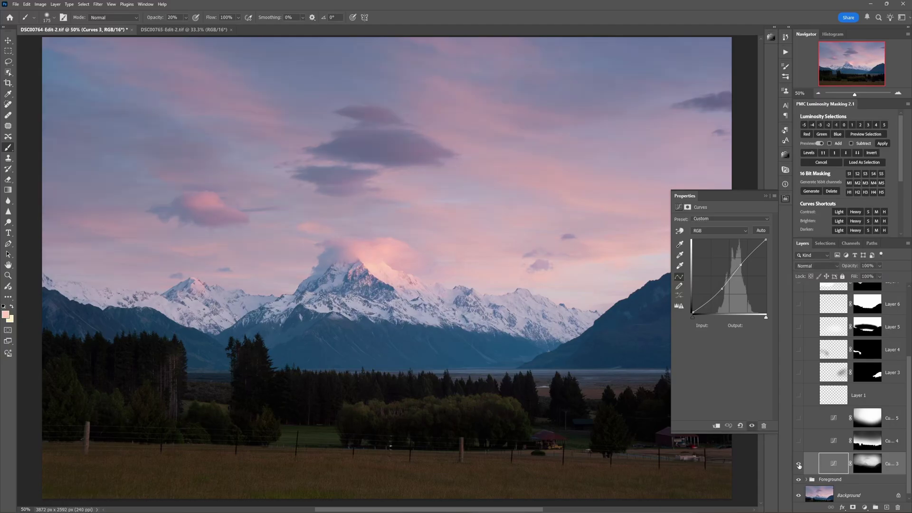
click(798, 464)
Select Curves 4 and switch it back on.
click(815, 441)
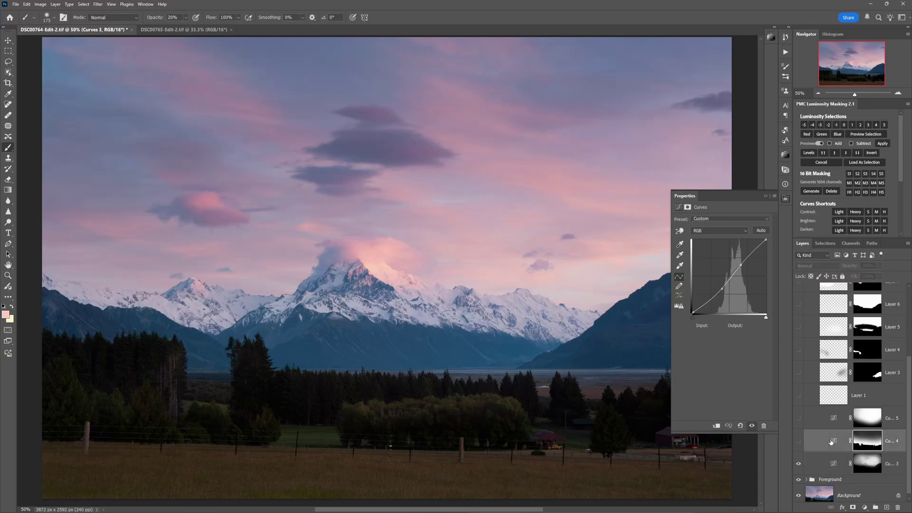
click(799, 441)
click(798, 442)
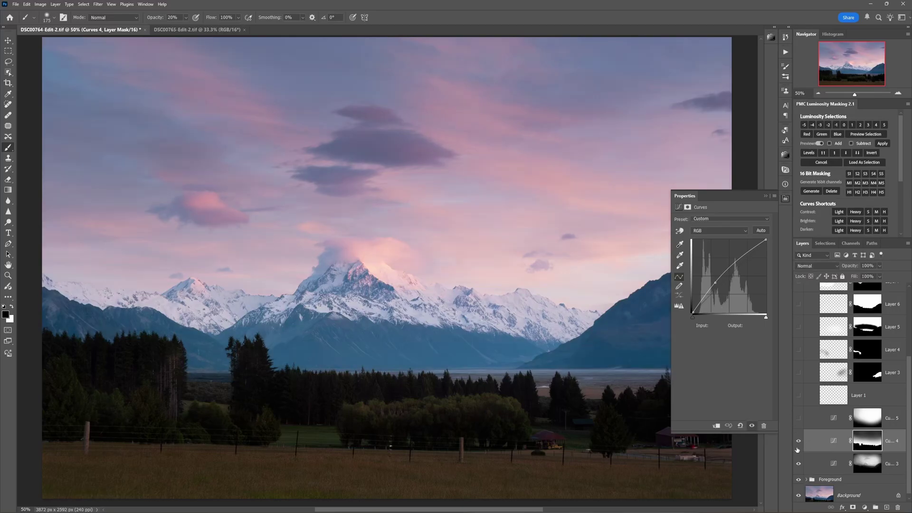
Shrink the brush to 90, then compare the image with and without Curves 4, leaving it on.
key(bracketleft)
key(bracketleft)
key(bracketleft)
key(bracketleft)
click(798, 441)
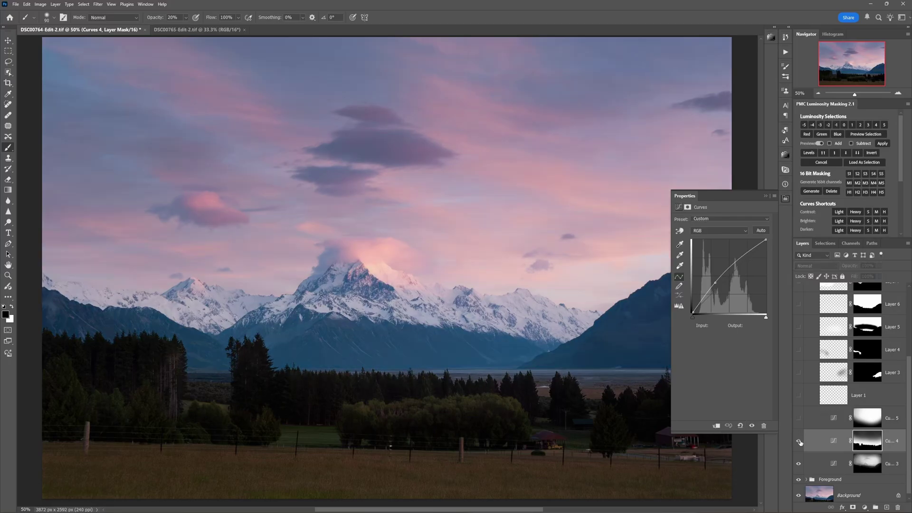
click(800, 442)
click(800, 441)
click(800, 442)
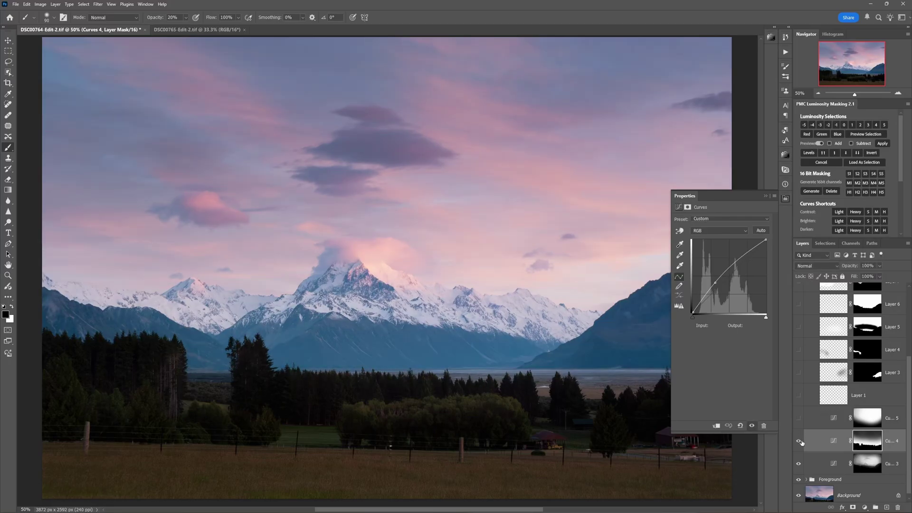
click(800, 443)
click(800, 442)
click(800, 442)
click(799, 442)
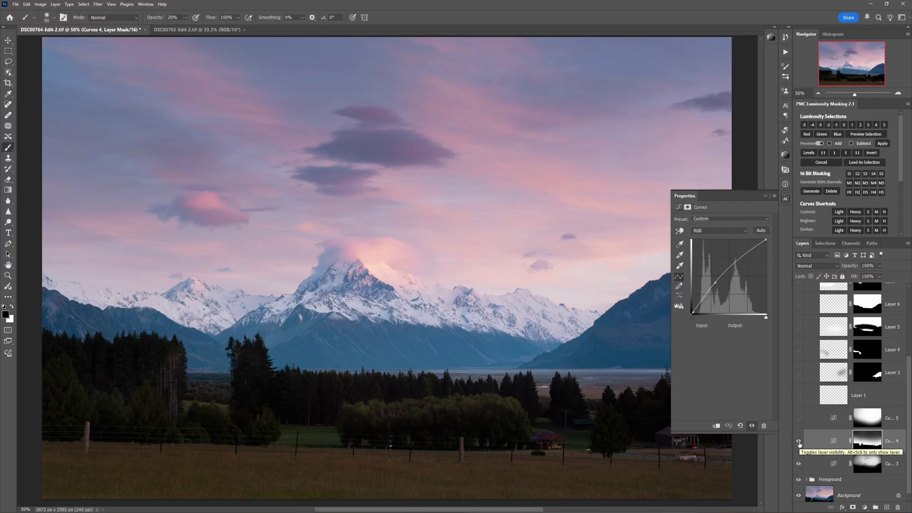
click(799, 443)
click(799, 443)
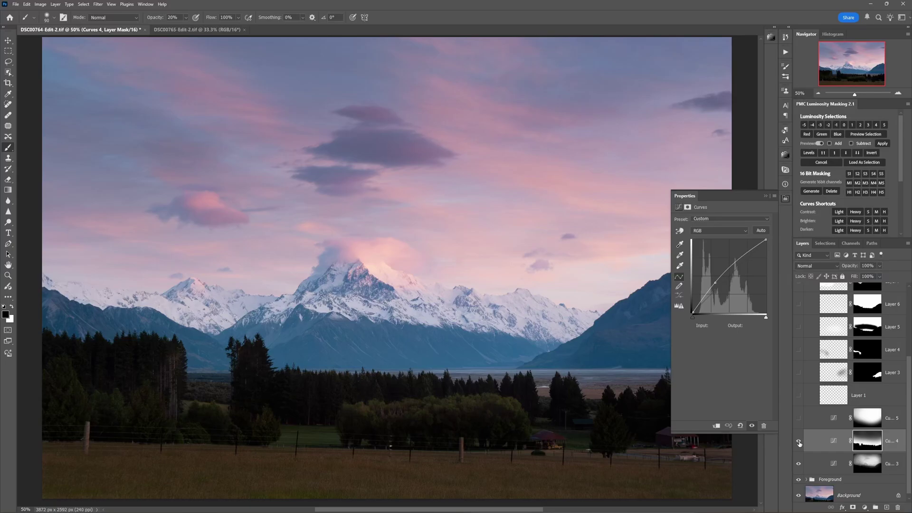
Turn on Curves 5 and review its curve settings, then close Properties.
click(798, 418)
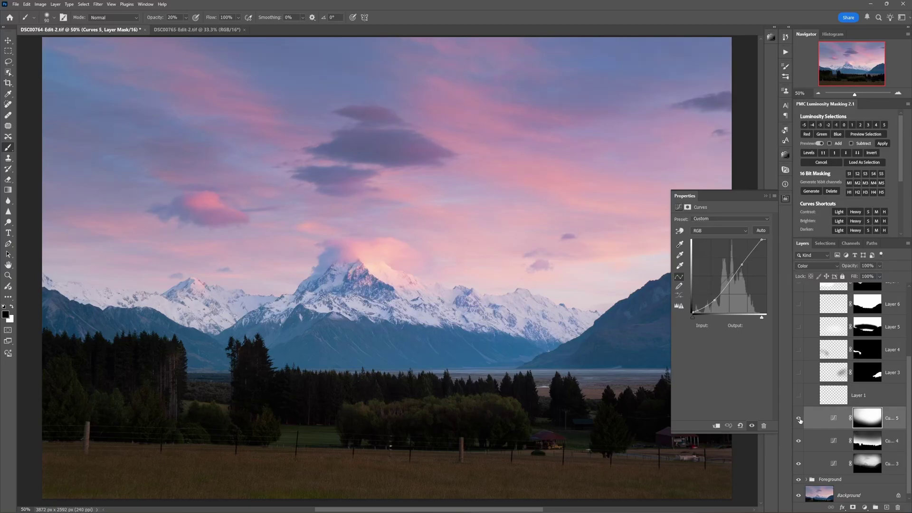
click(834, 418)
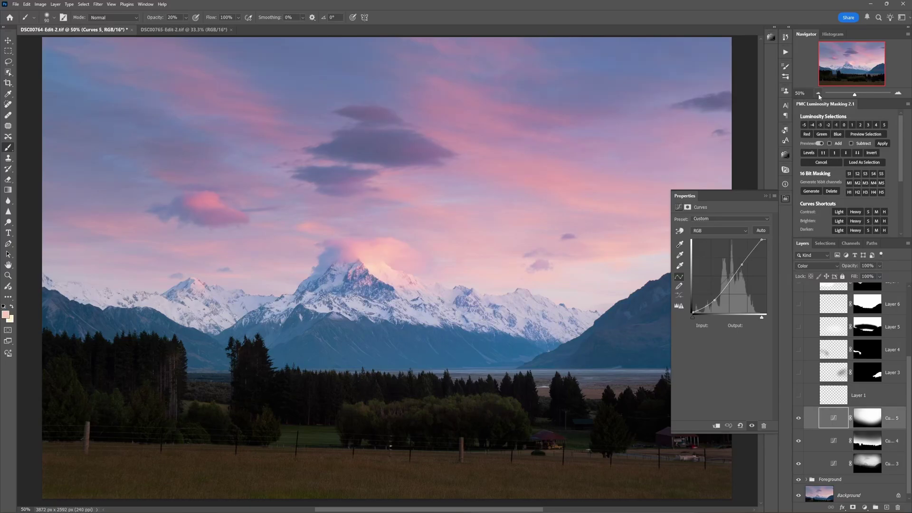
click(785, 200)
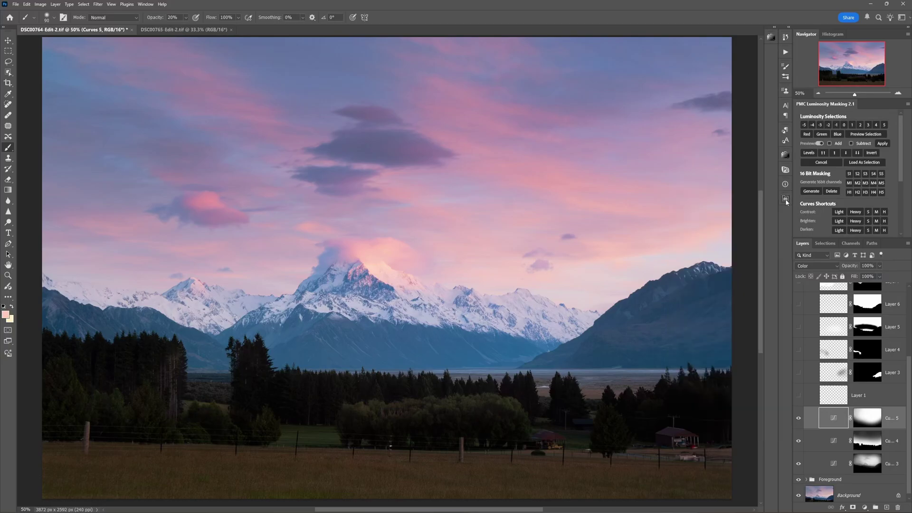
double_click(834, 418)
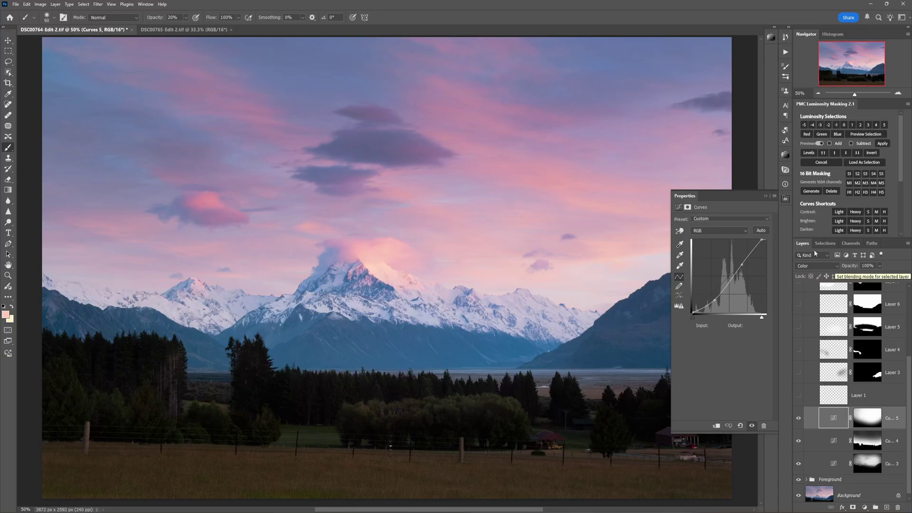
click(785, 199)
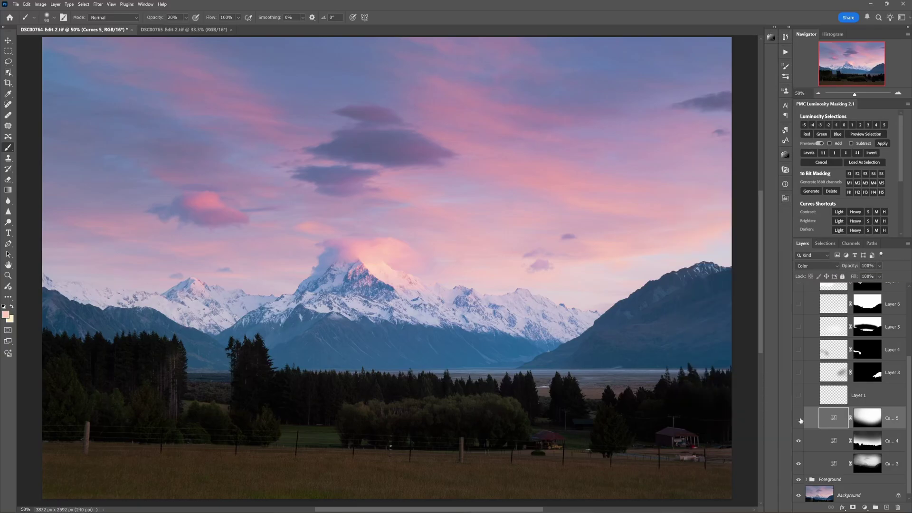
Compare the sky with Curves 5 and Curves 4 hidden and shown, leaving both on.
click(800, 419)
click(799, 419)
click(799, 419)
click(800, 419)
click(800, 419)
click(799, 419)
click(799, 419)
click(800, 419)
drag(798, 421, 799, 441)
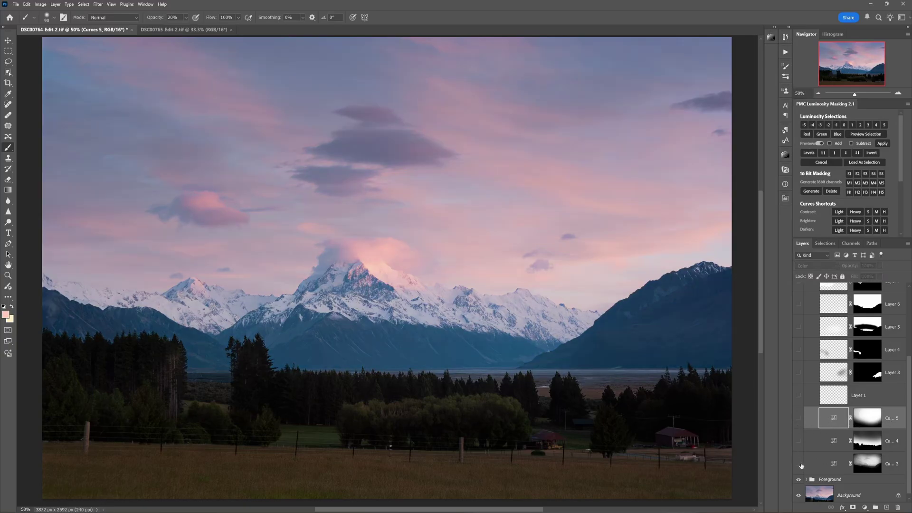
click(798, 464)
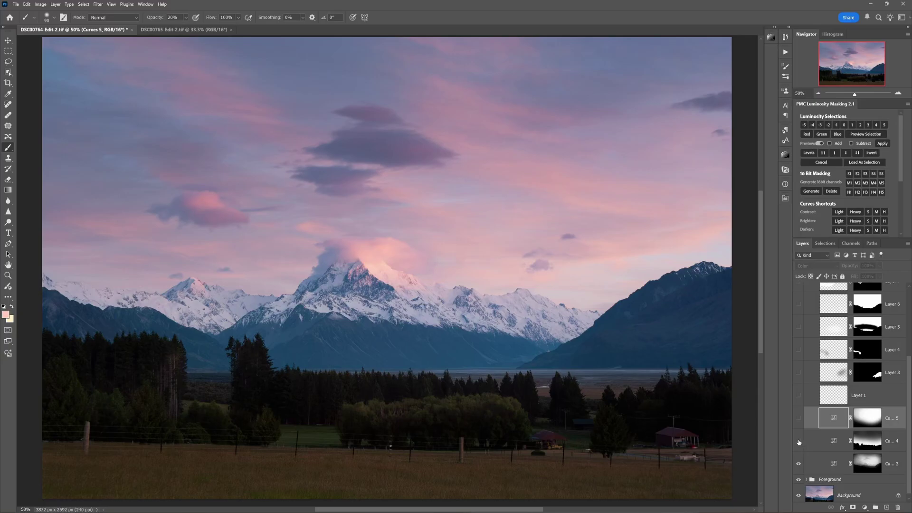
click(799, 441)
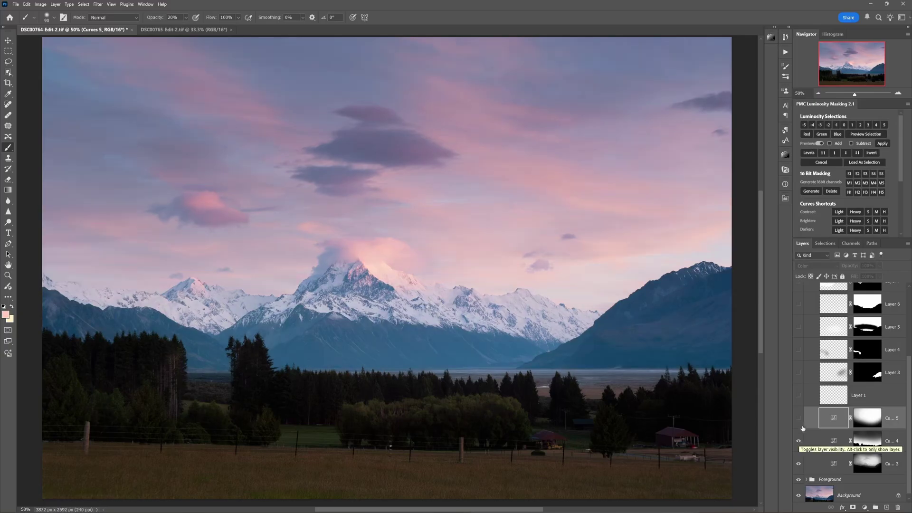
click(798, 420)
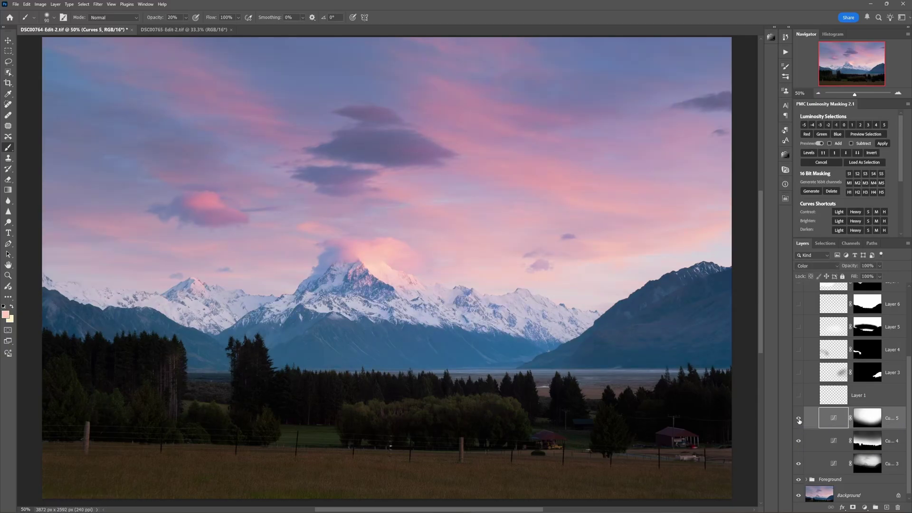
Turn on Layer 1 for the trees and Layer 3 for the right mountain, comparing each.
click(808, 397)
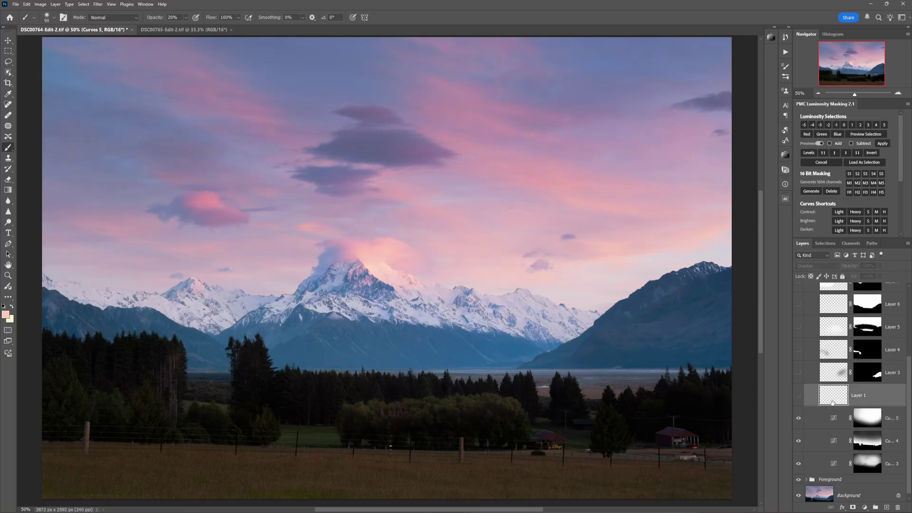
click(798, 396)
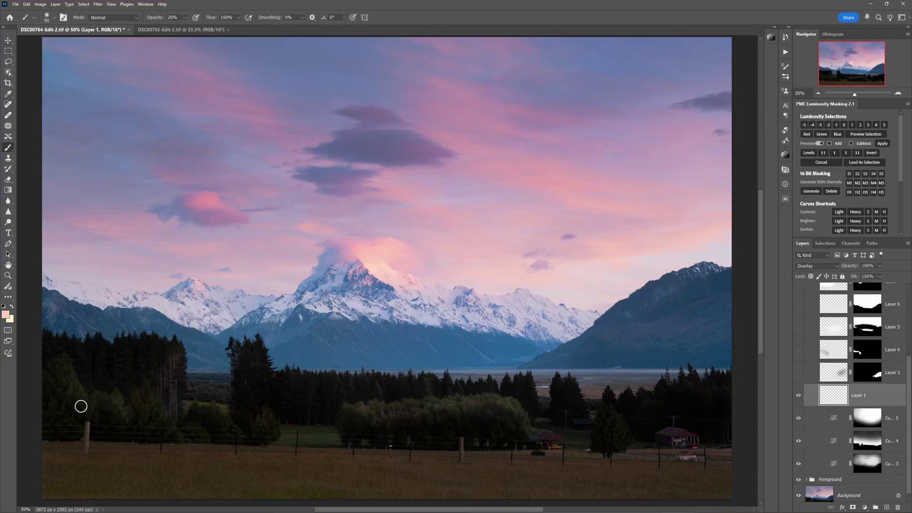
click(798, 373)
click(798, 373)
click(798, 374)
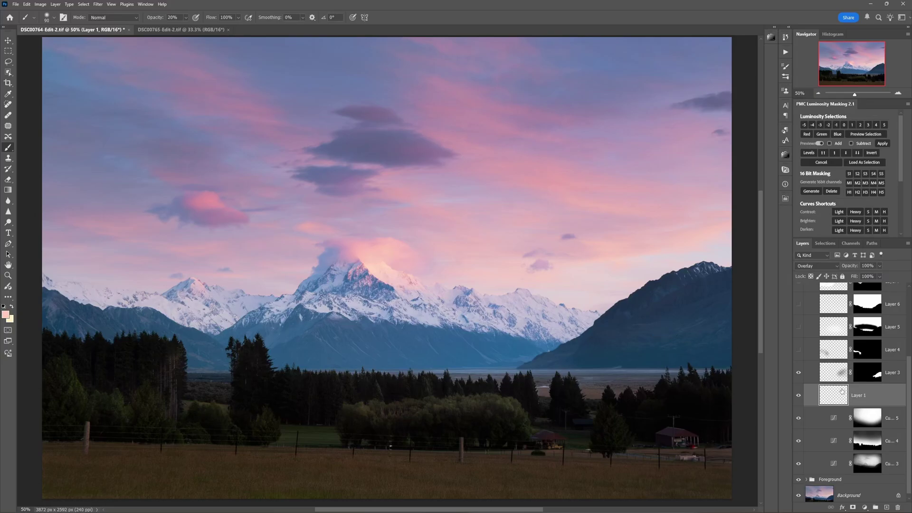
click(800, 396)
click(800, 396)
click(800, 373)
click(799, 373)
Turn on Layer 4 to darken the left mountains and Layer 5 to brighten the mountain band.
click(798, 350)
click(798, 350)
click(799, 350)
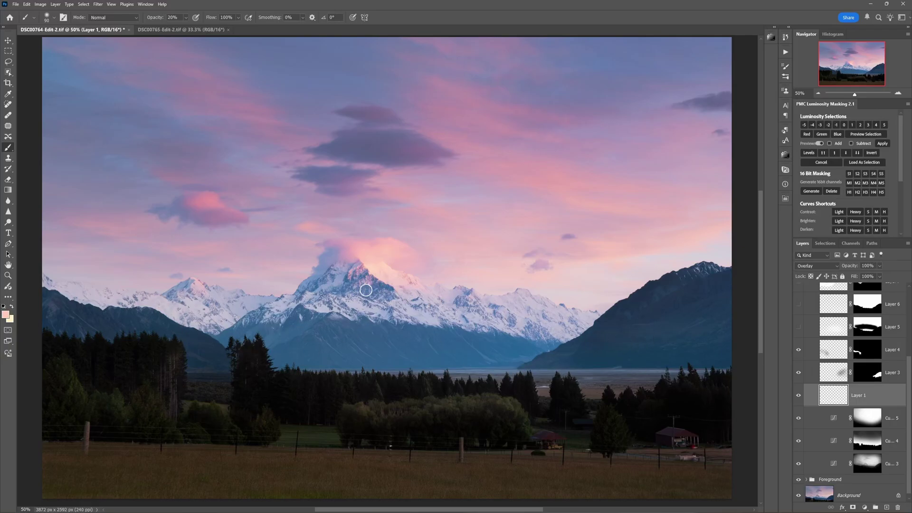
click(827, 354)
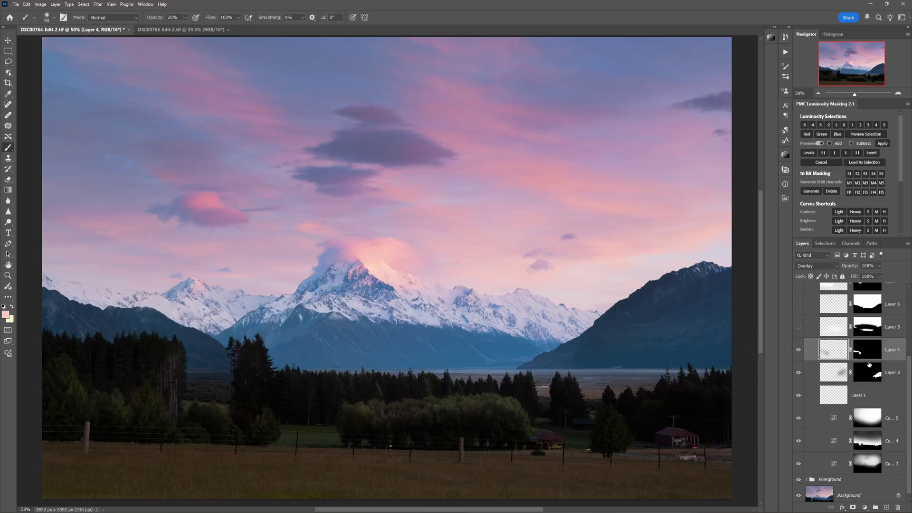
scroll(836, 364, up, 1)
click(831, 343)
click(798, 337)
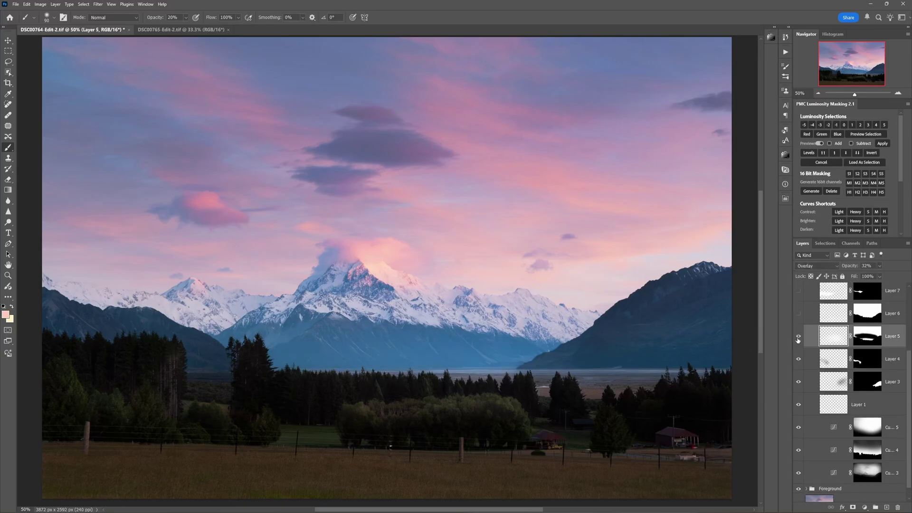
click(798, 337)
click(798, 337)
Turn on Layer 6, then compare Layers 4–6 hidden and shown, leaving all on.
click(833, 313)
click(799, 314)
click(798, 314)
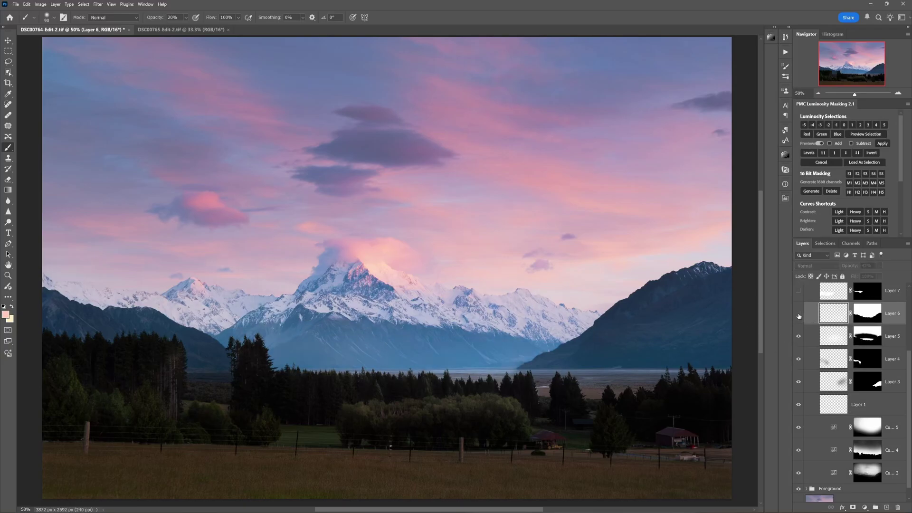
click(799, 313)
scroll(836, 332, up, 1)
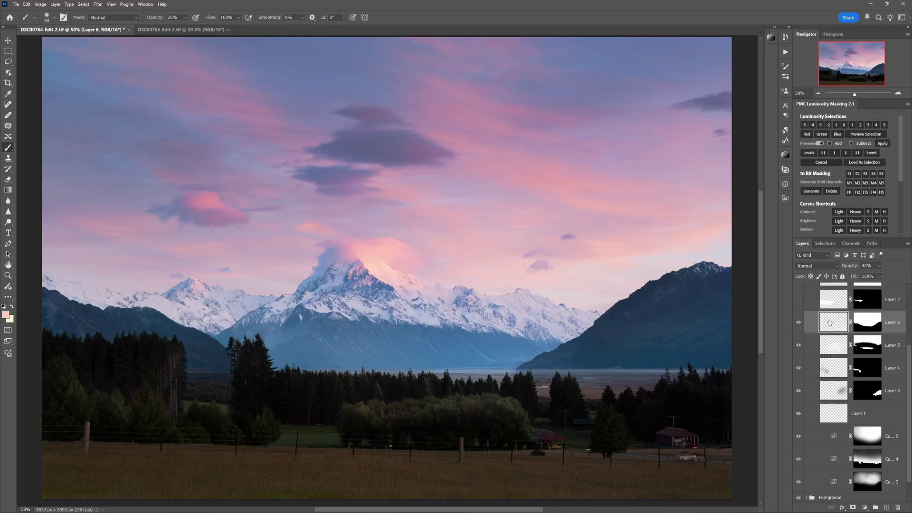
click(799, 322)
click(799, 346)
click(799, 367)
click(798, 366)
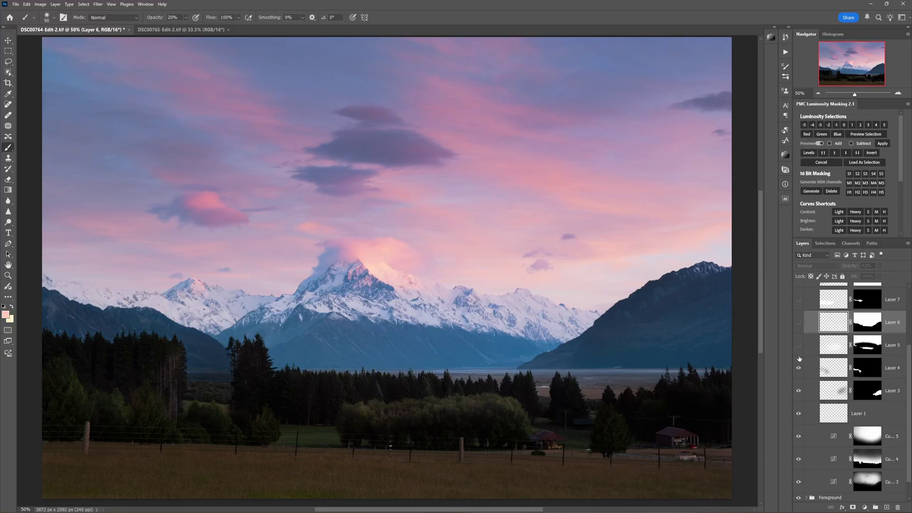
click(798, 345)
click(798, 323)
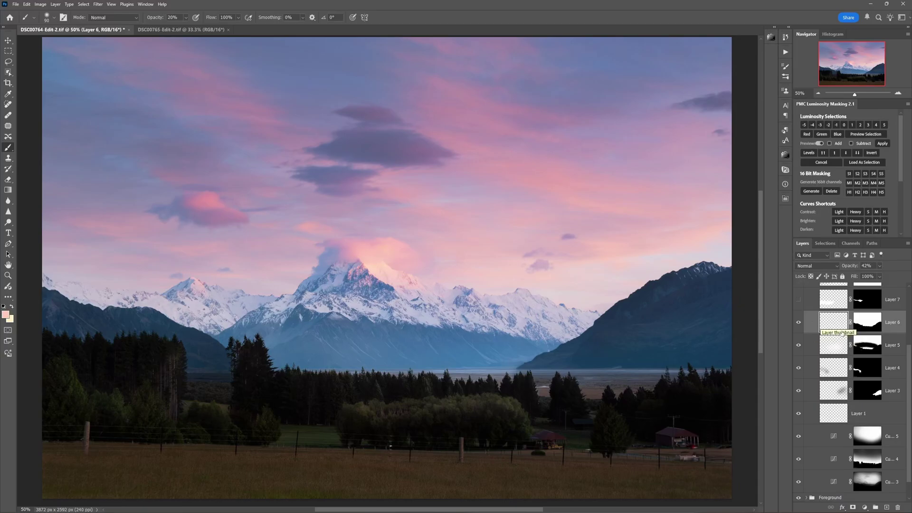
Turn on Layer 7 to brighten the left mountains, comparing it off and on.
scroll(803, 342, up, 3)
click(799, 371)
click(798, 371)
click(799, 371)
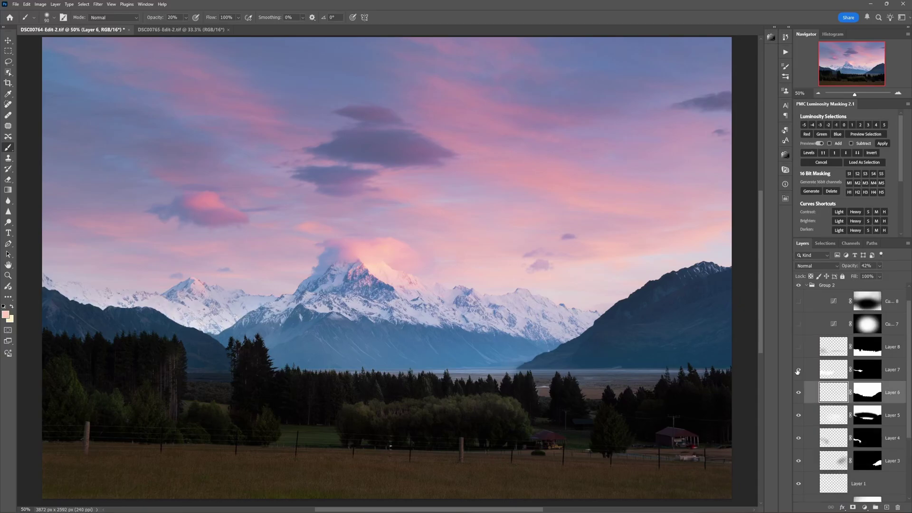
At 100% zoom on the snowy peaks, shrink the brush to 45 and compare Layers 6 and 7, then zoom out.
click(897, 93)
click(898, 93)
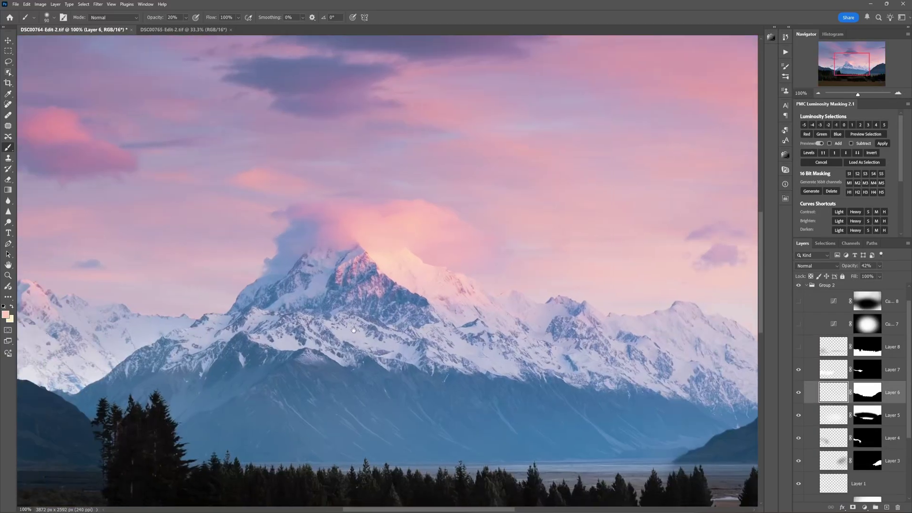
drag(209, 390, 526, 306)
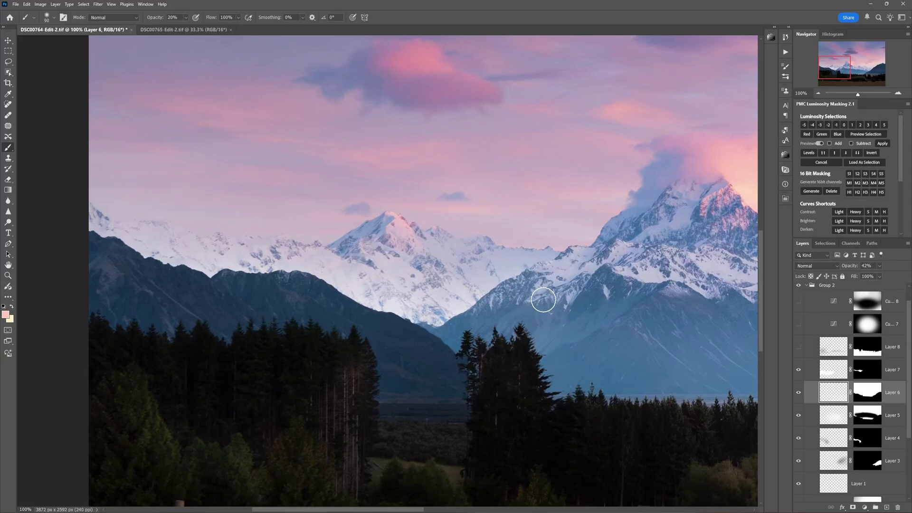
key(bracketleft)
key(bracketleft)
key(bracketleft)
key(bracketleft)
key(bracketleft)
key(bracketleft)
key(bracketleft)
key(bracketleft)
key(bracketleft)
click(798, 393)
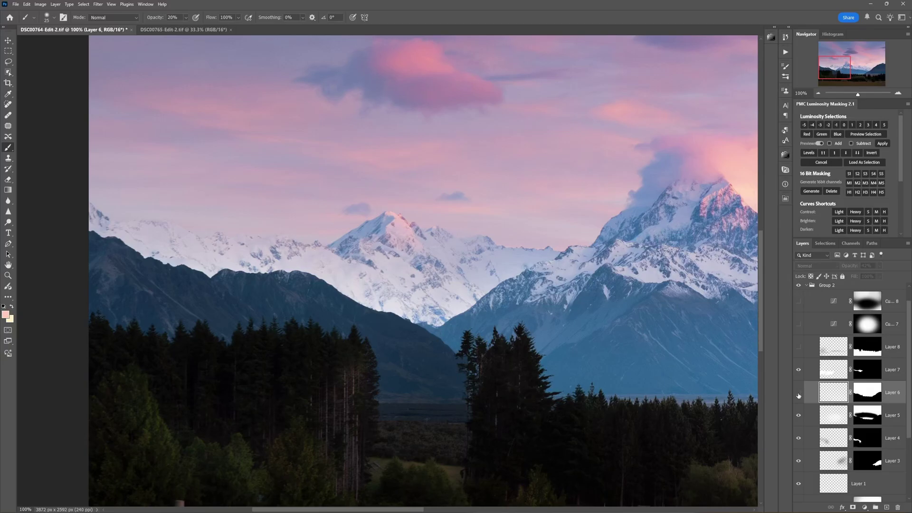
click(799, 394)
click(798, 370)
click(799, 370)
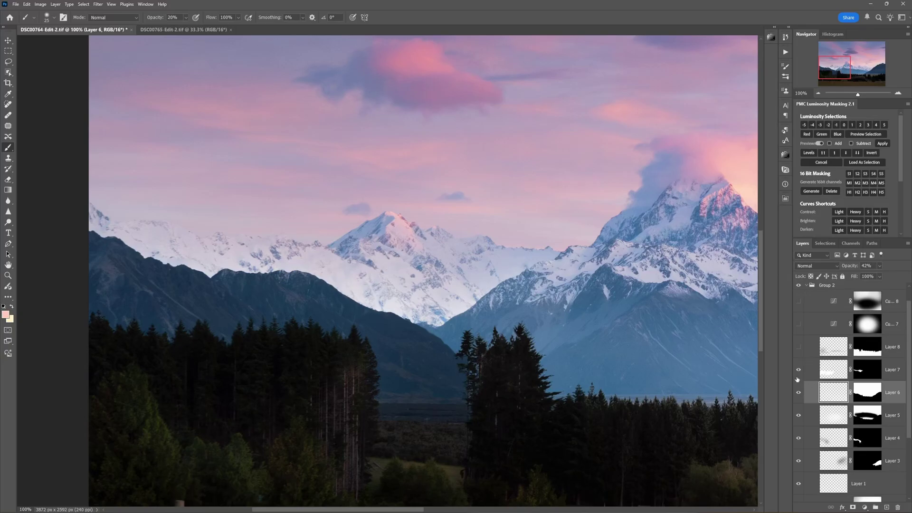
click(798, 374)
click(800, 374)
click(800, 374)
click(820, 93)
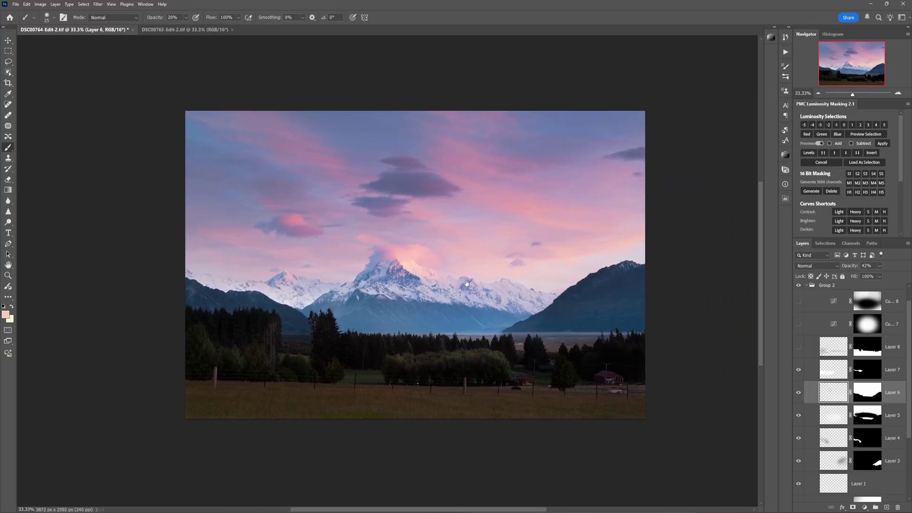
Toggle Layer 8 off and on several times to compare the foreground patch.
click(799, 348)
click(799, 349)
click(799, 348)
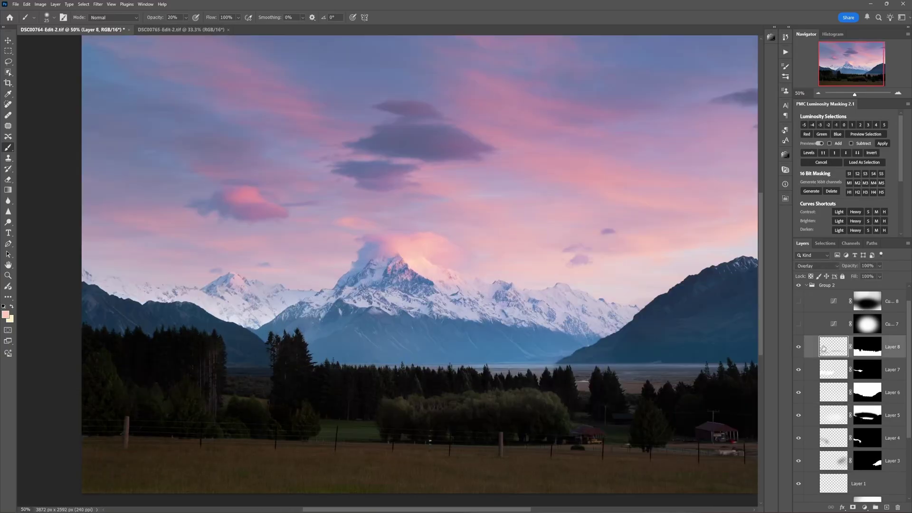
click(799, 348)
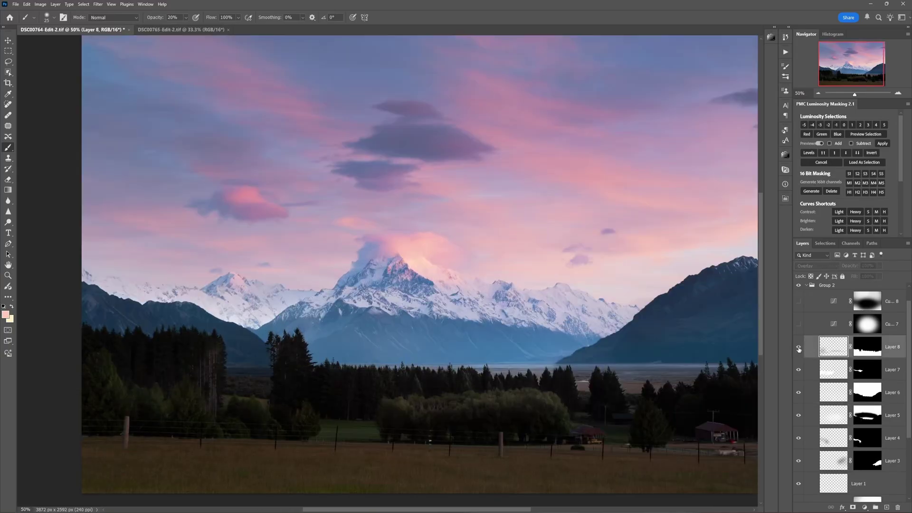
click(799, 349)
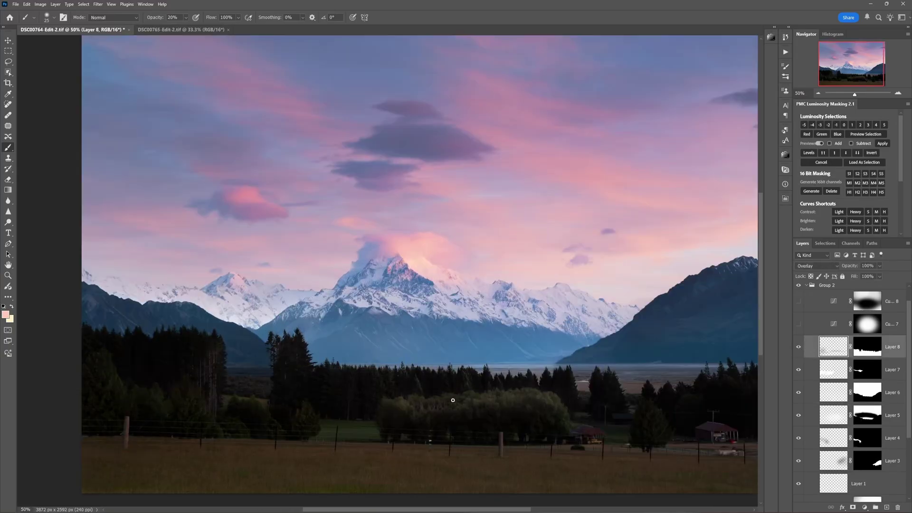
click(800, 350)
click(800, 350)
Switch on Curves 7 and add a midpoint lifting input 121 to 128.
click(841, 328)
click(798, 325)
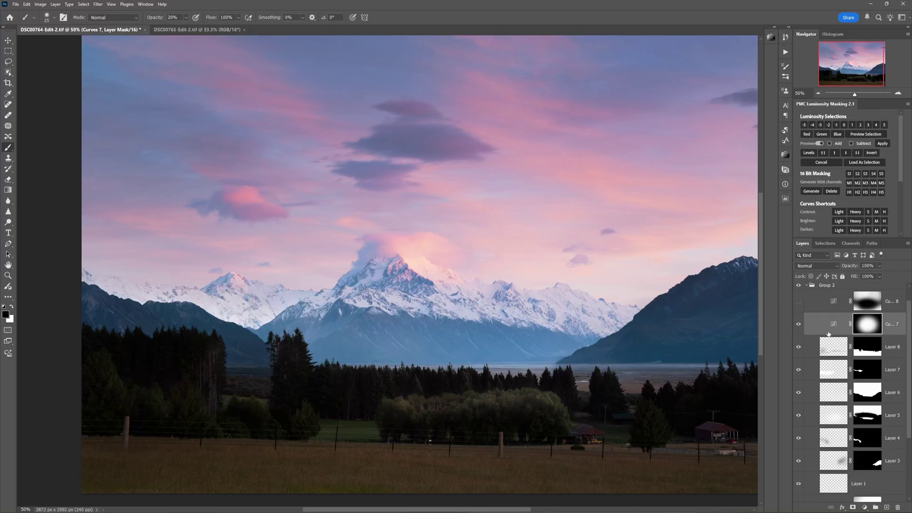
scroll(839, 370, up, 1)
double_click(830, 344)
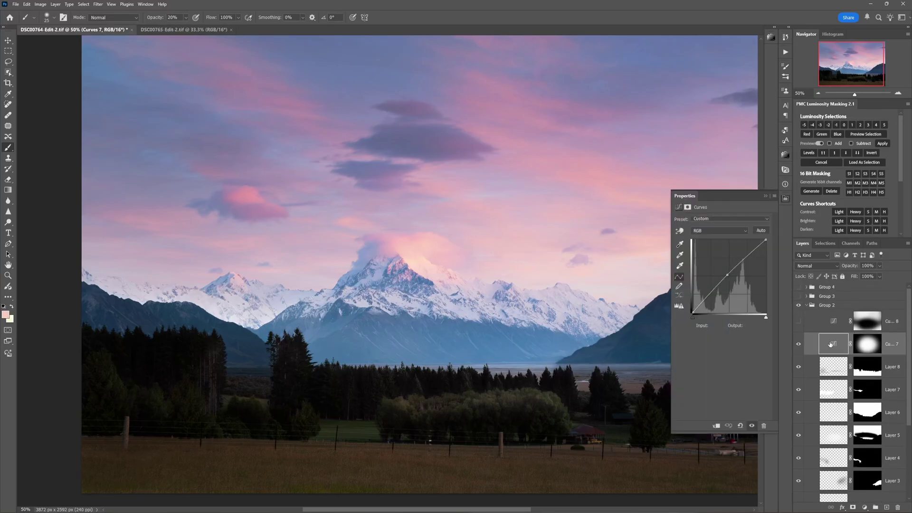
click(728, 275)
Compare the image with and without Curves 7, closing the curve settings.
click(799, 345)
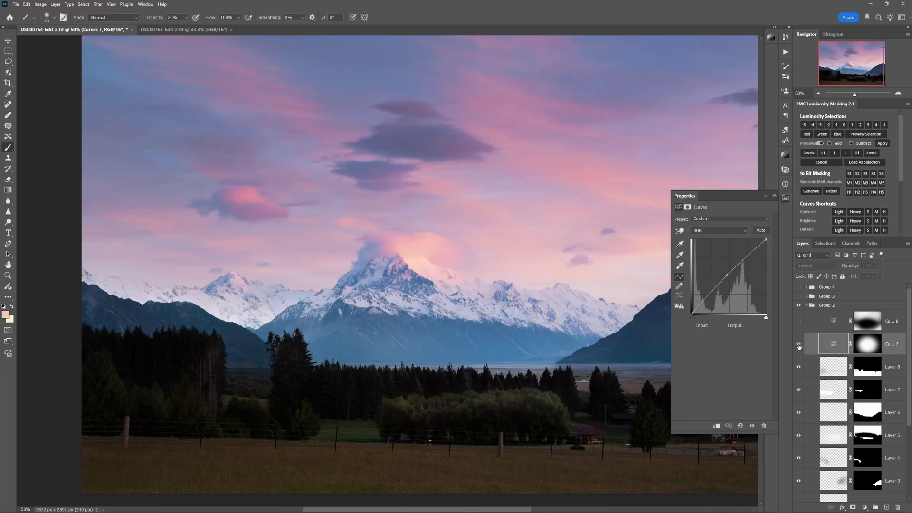
click(798, 345)
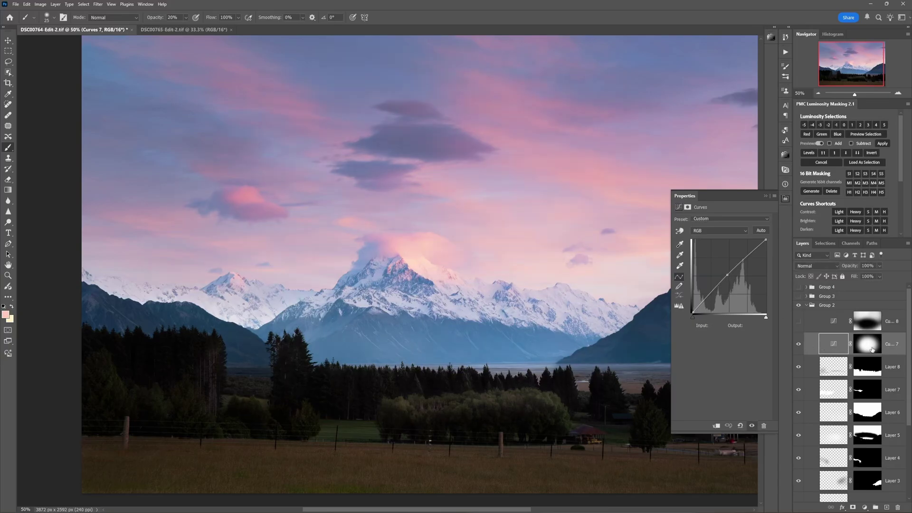
click(785, 199)
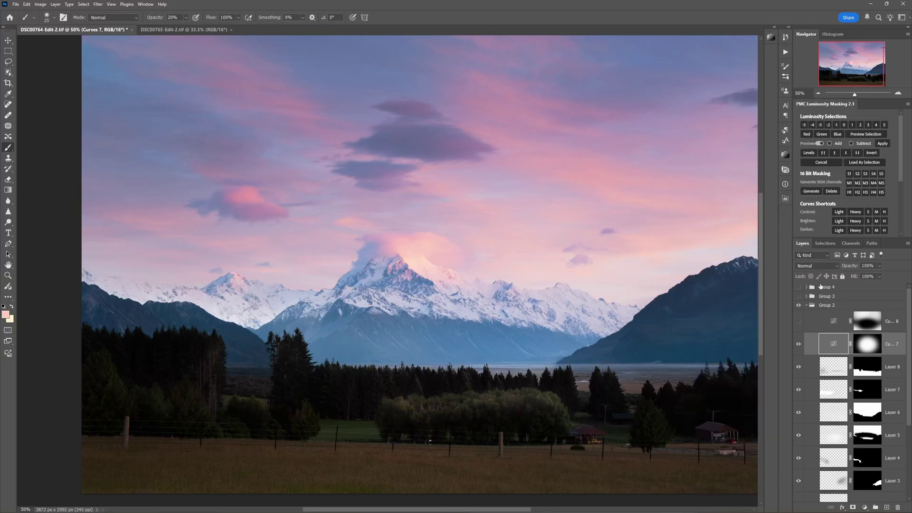
click(798, 344)
click(799, 345)
Finish comparing Curves 7, then switch on Curves 8 to darken the clouds.
click(799, 345)
click(798, 344)
click(829, 326)
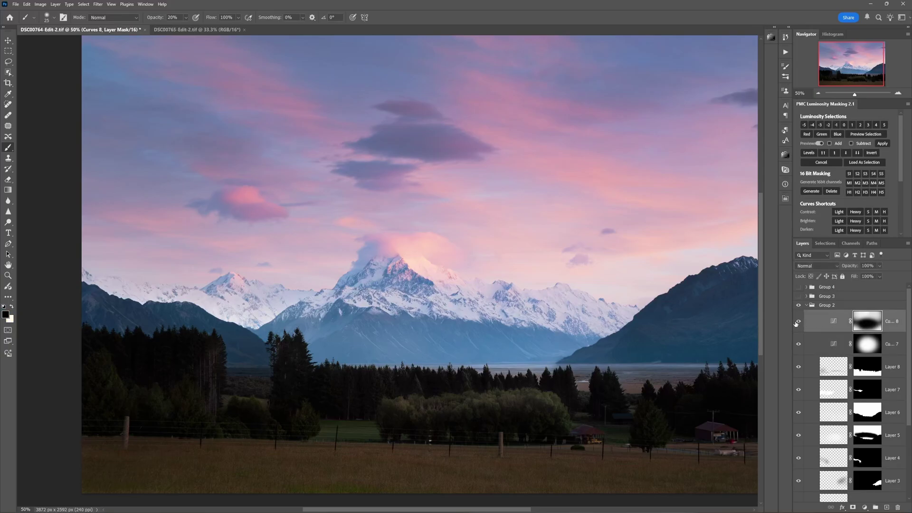
click(798, 322)
click(798, 322)
click(797, 324)
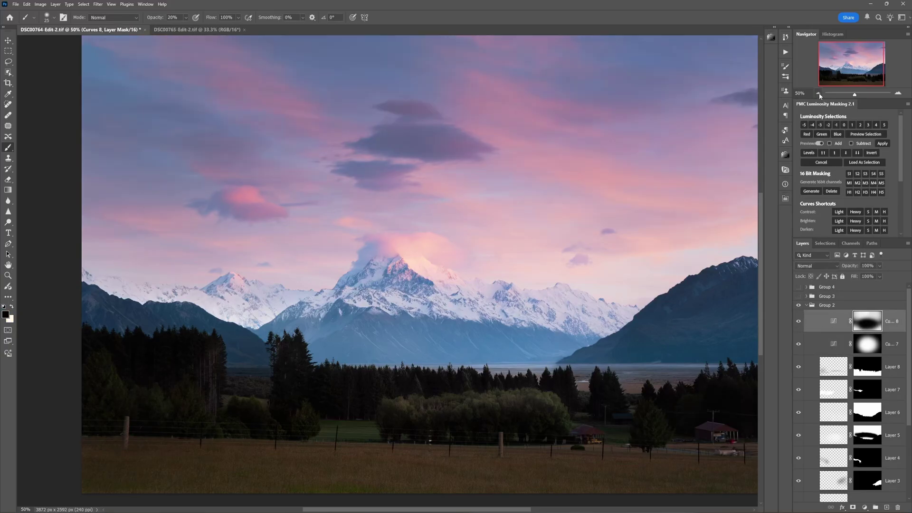
Toggle Curves 8 repeatedly on the zoomed-out image, then return to 50%.
key(ctrl+minus)
click(799, 325)
click(798, 325)
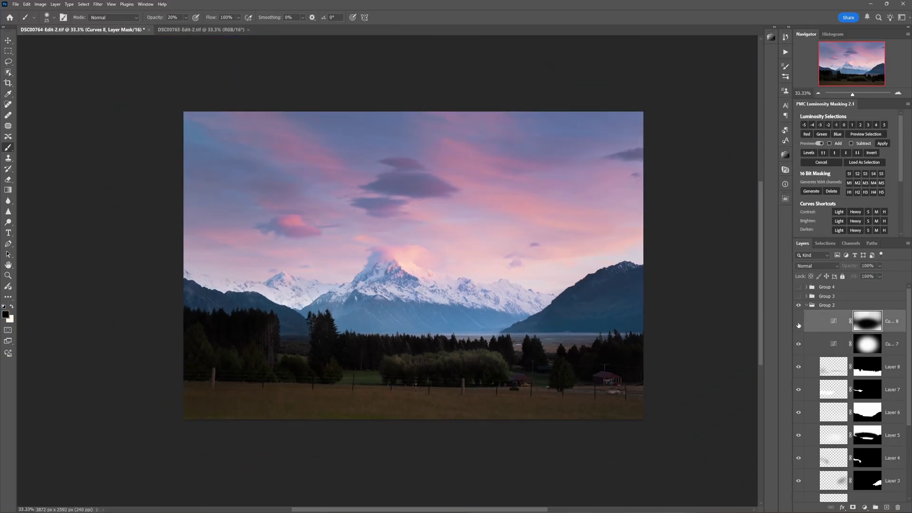
click(798, 325)
click(799, 325)
click(798, 325)
click(798, 325)
key(ctrl+plus)
Collapse Group 2, compare with Group 2 and Foreground hidden, then show both.
click(805, 306)
click(798, 306)
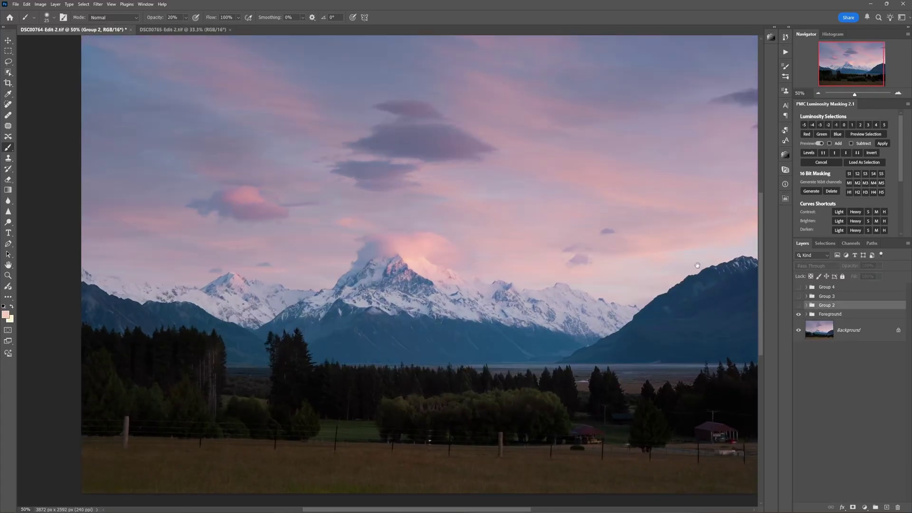
drag(698, 270, 666, 270)
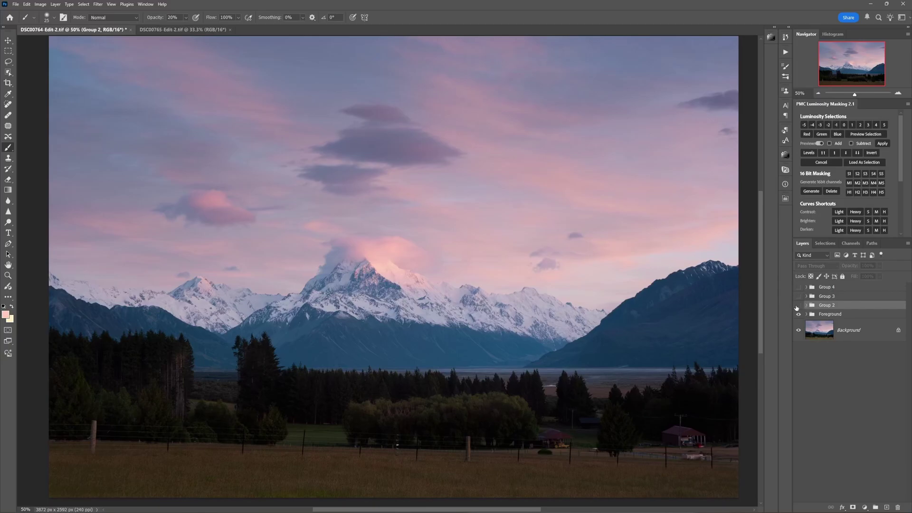
click(798, 305)
click(798, 305)
click(797, 306)
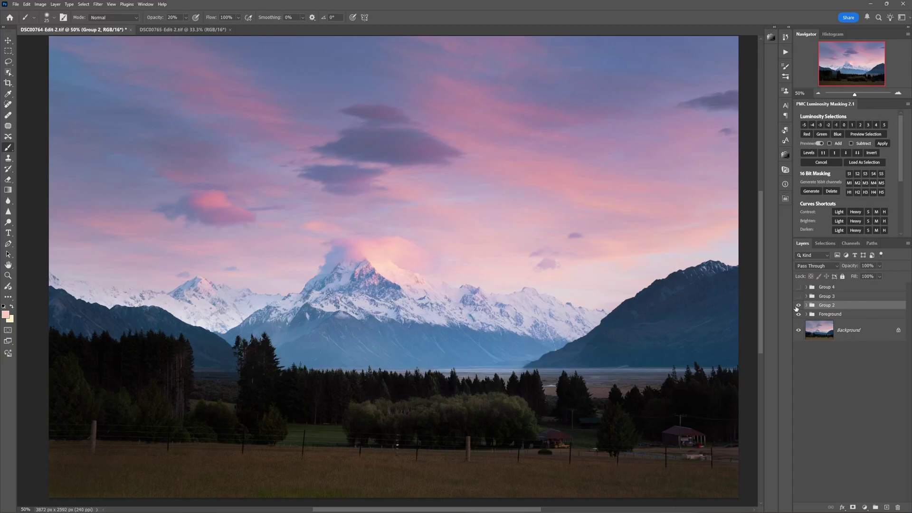
click(798, 307)
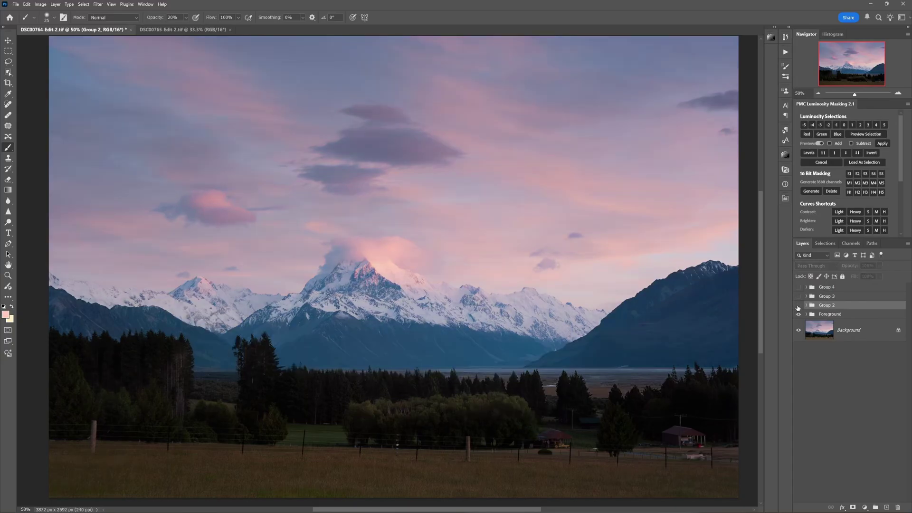
click(798, 314)
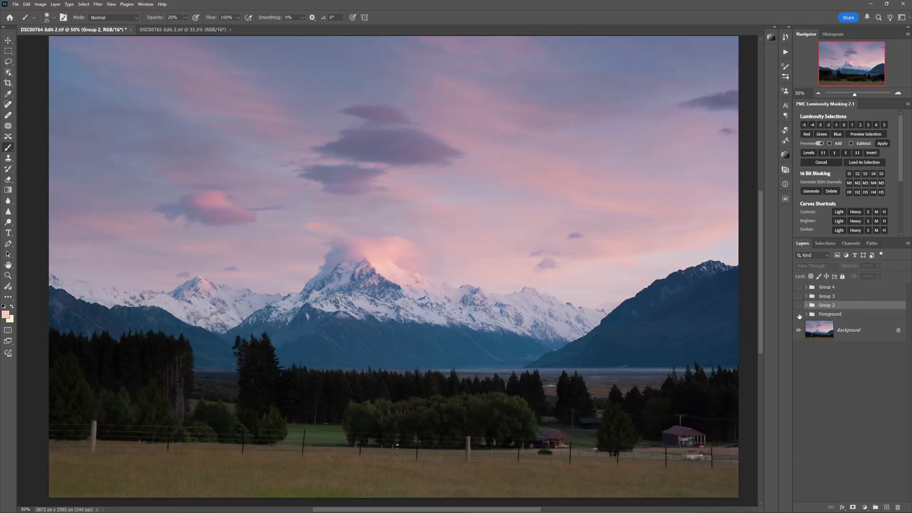
drag(798, 306, 800, 313)
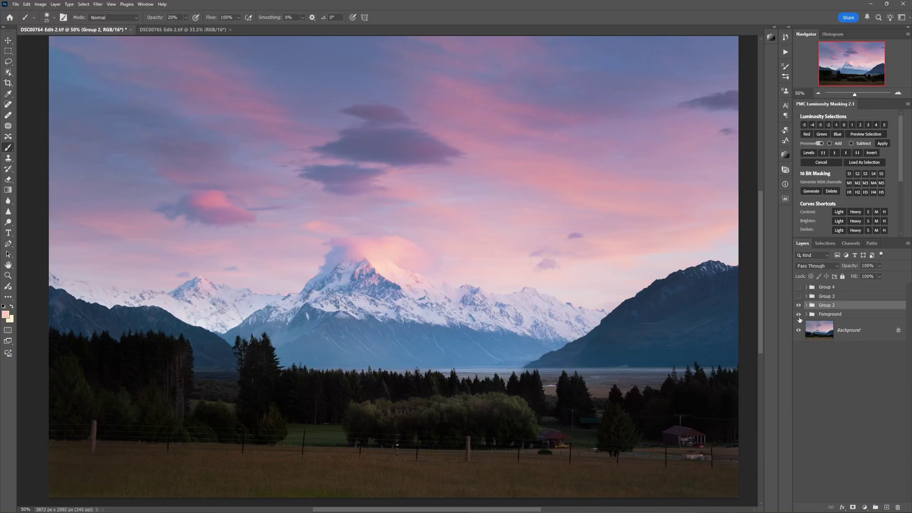
click(807, 297)
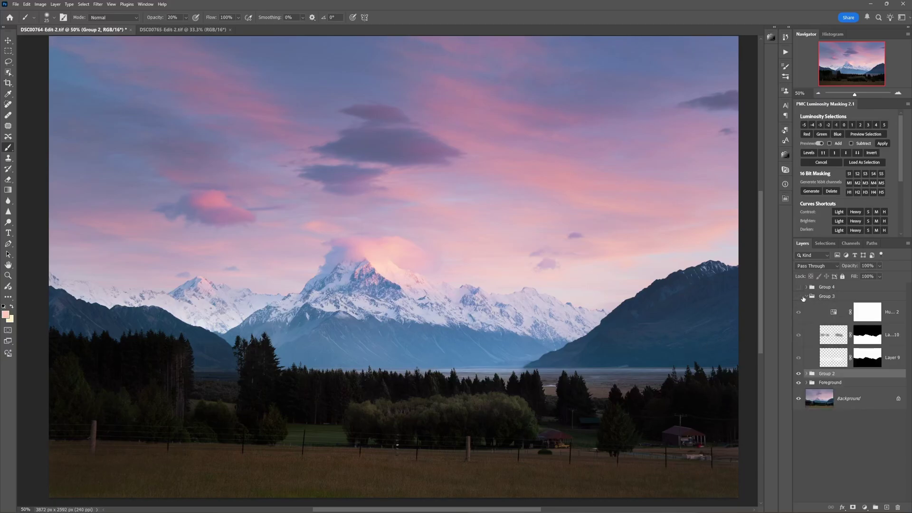
click(798, 298)
click(798, 297)
click(798, 298)
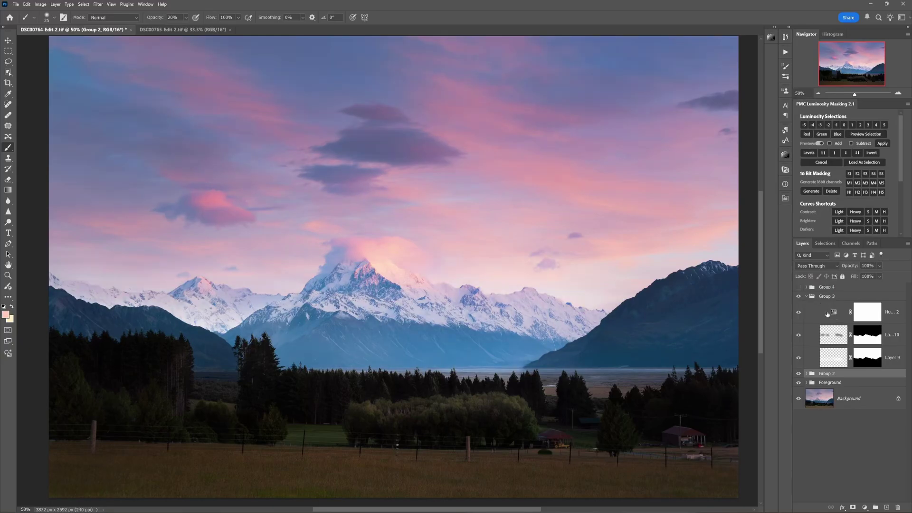
click(833, 357)
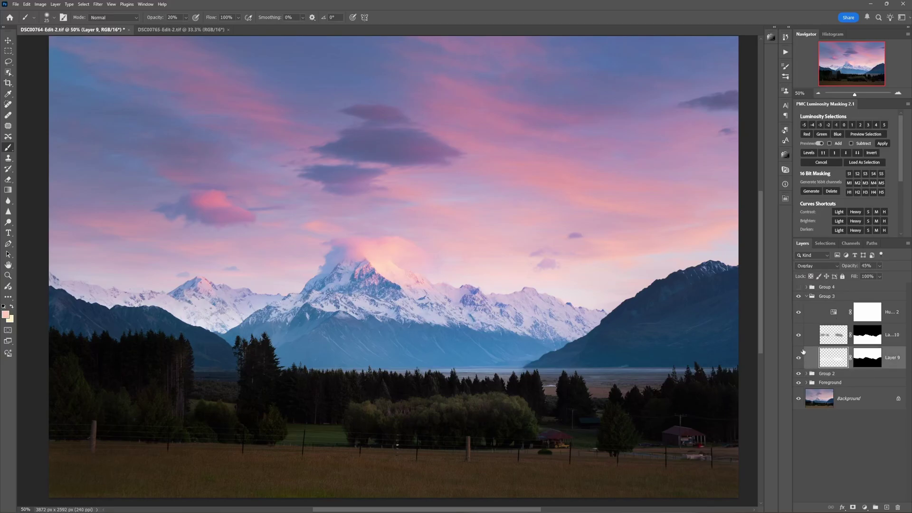
alt+click(799, 358)
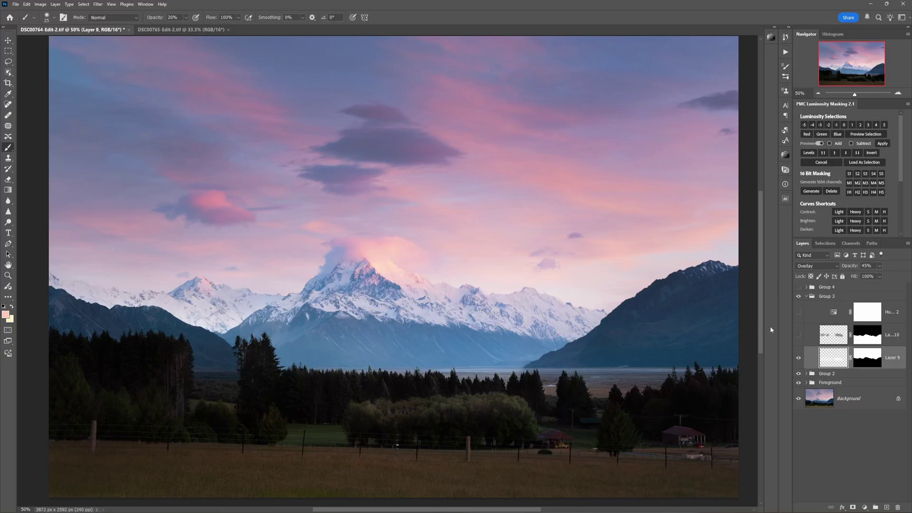
click(798, 357)
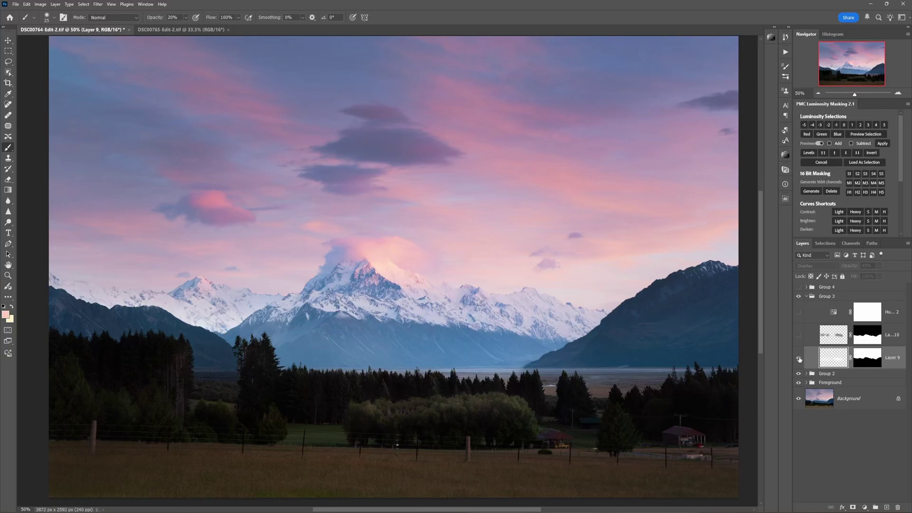
click(798, 358)
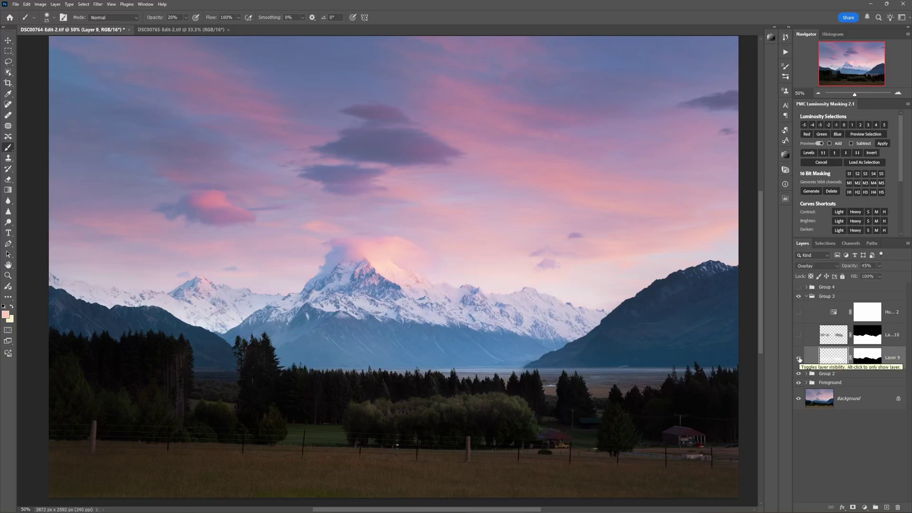
key(w)
click(821, 331)
key(b)
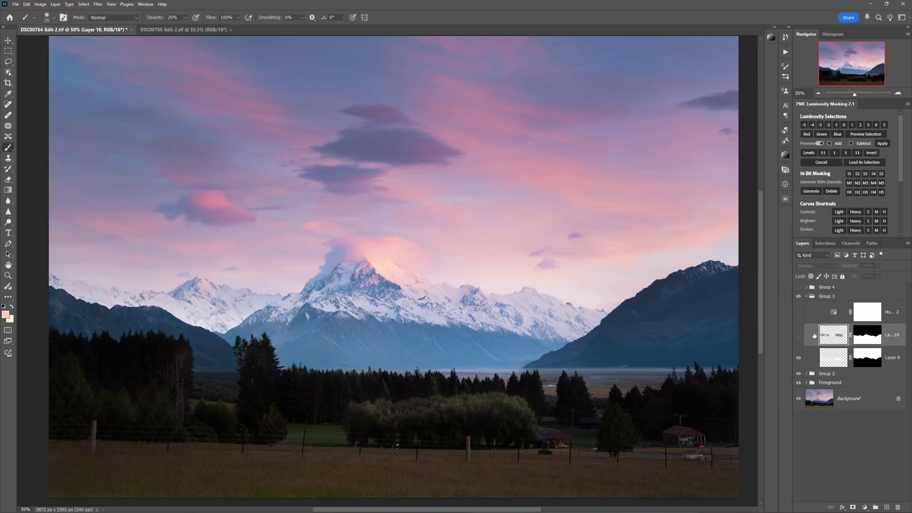
click(799, 335)
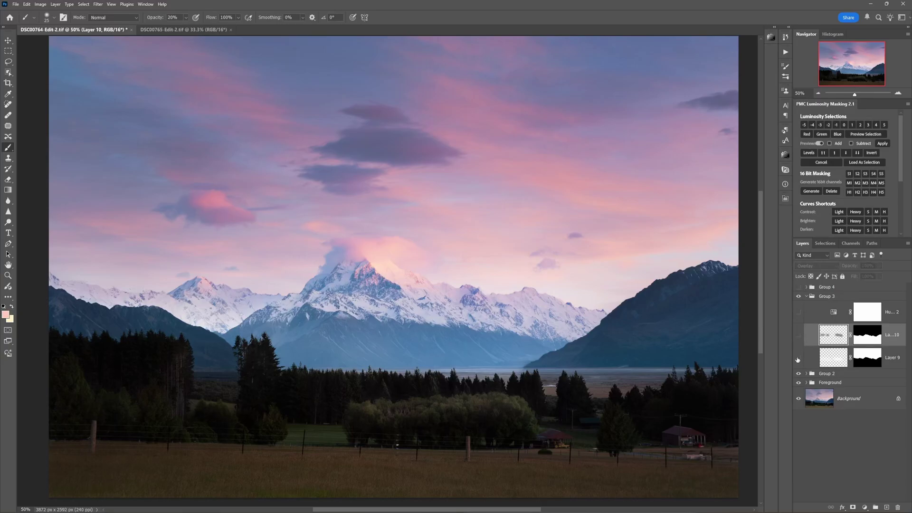
click(798, 357)
click(799, 358)
click(798, 336)
drag(800, 361, 800, 341)
click(860, 319)
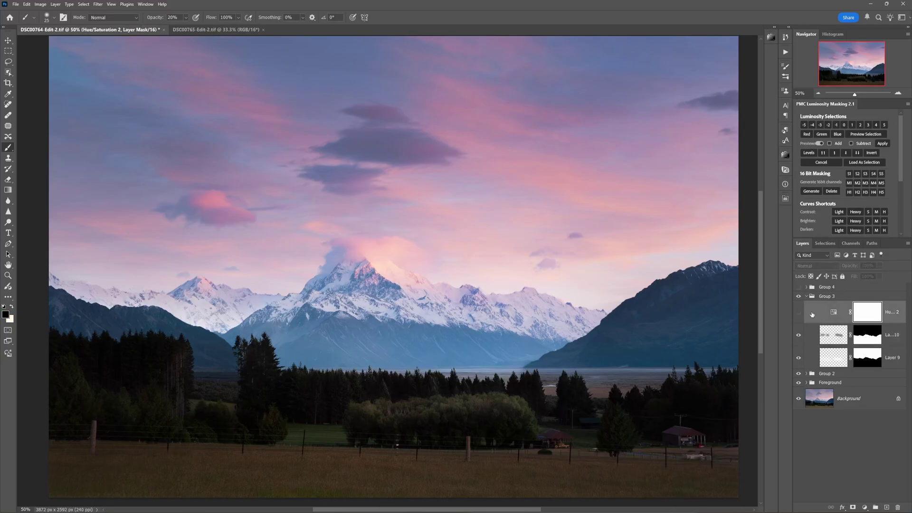
double_click(835, 314)
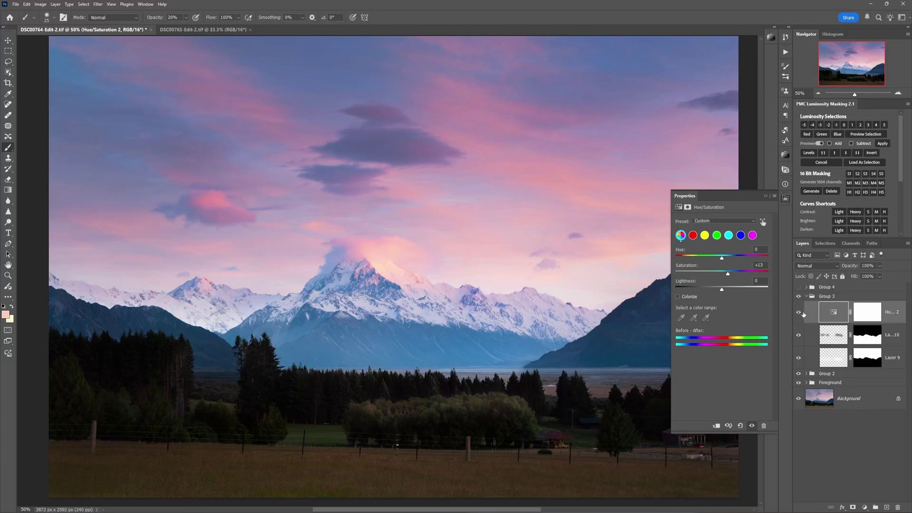
click(799, 314)
click(799, 313)
Collapse Group 3, close the Hue/Saturation settings and expand Group 4.
click(806, 296)
click(786, 199)
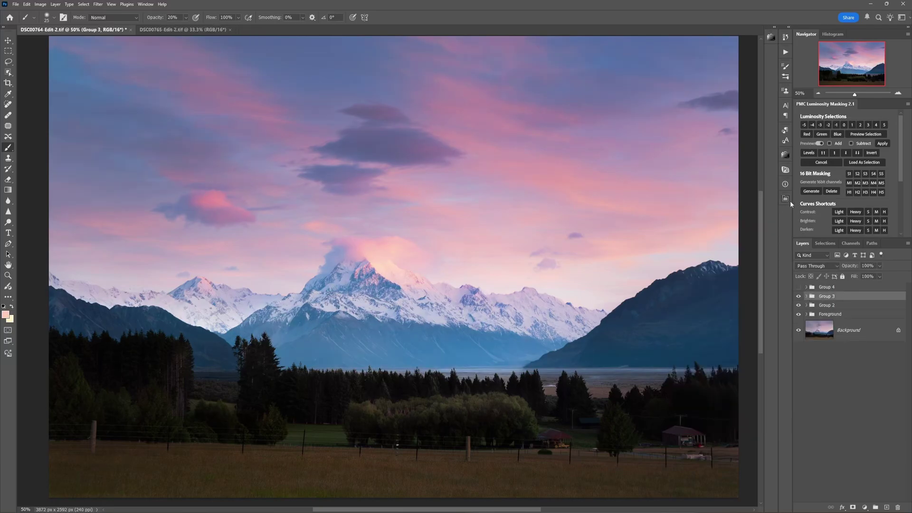
click(806, 287)
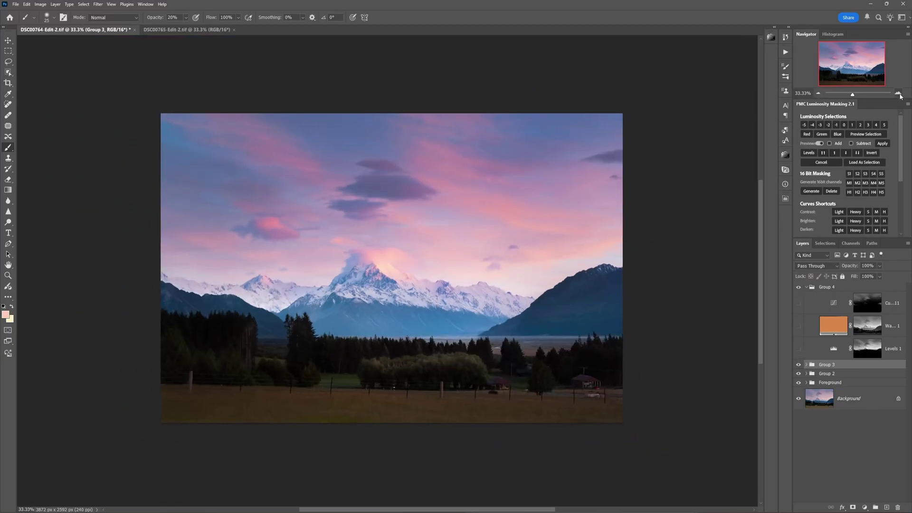
Zoom the Navigator view in and far out, ending back at 33.33%.
click(898, 94)
click(817, 94)
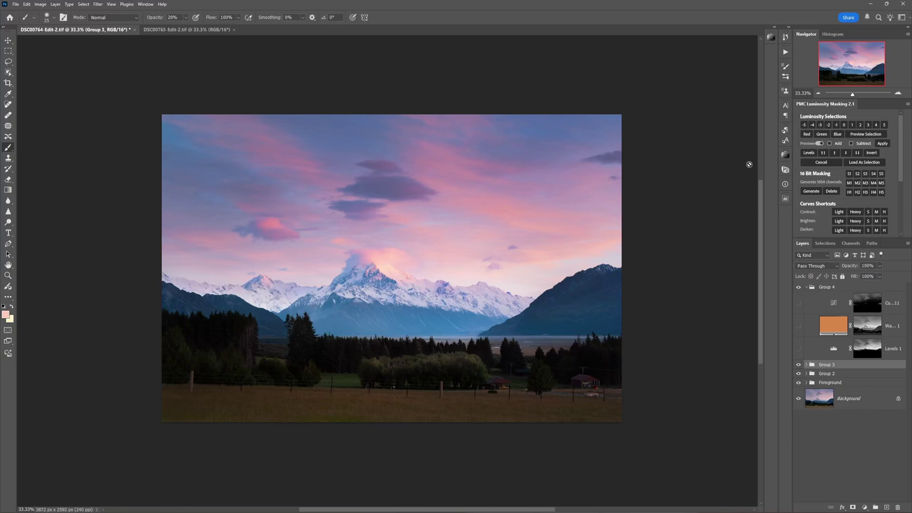
click(821, 93)
click(821, 94)
click(821, 94)
click(821, 94)
click(821, 94)
click(822, 94)
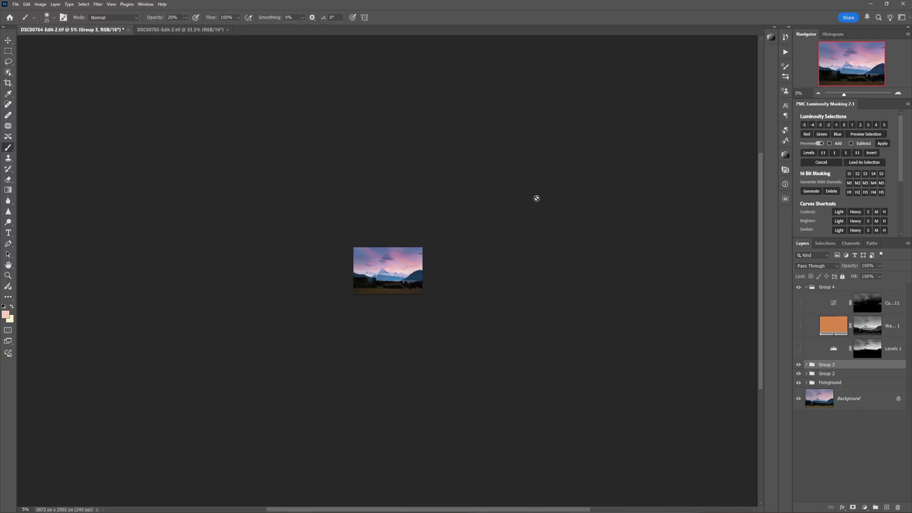
click(897, 94)
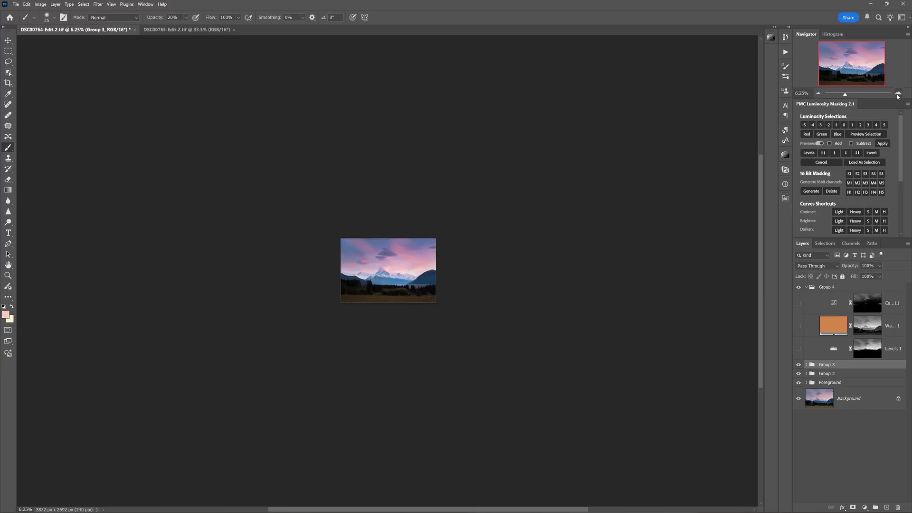
click(897, 93)
click(898, 94)
click(897, 94)
click(897, 94)
click(897, 94)
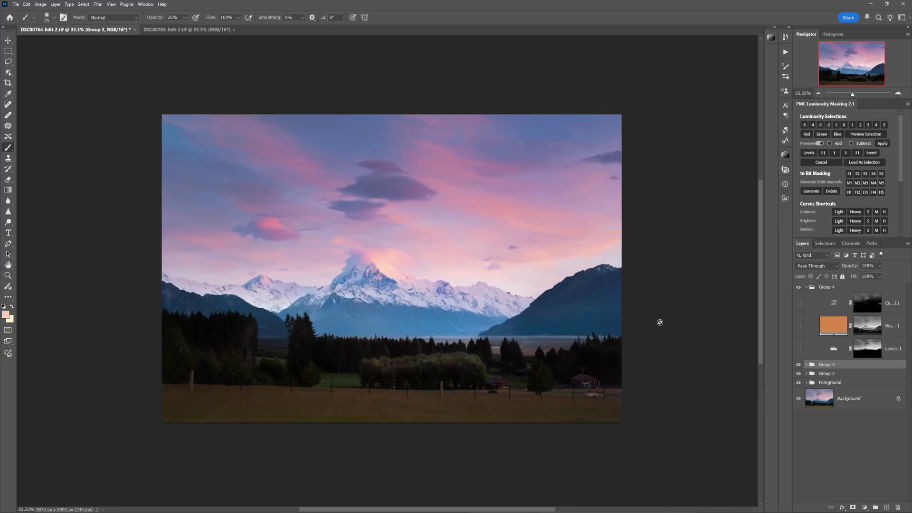
Switch on Levels 1, open its settings and view its mask on the canvas.
click(832, 349)
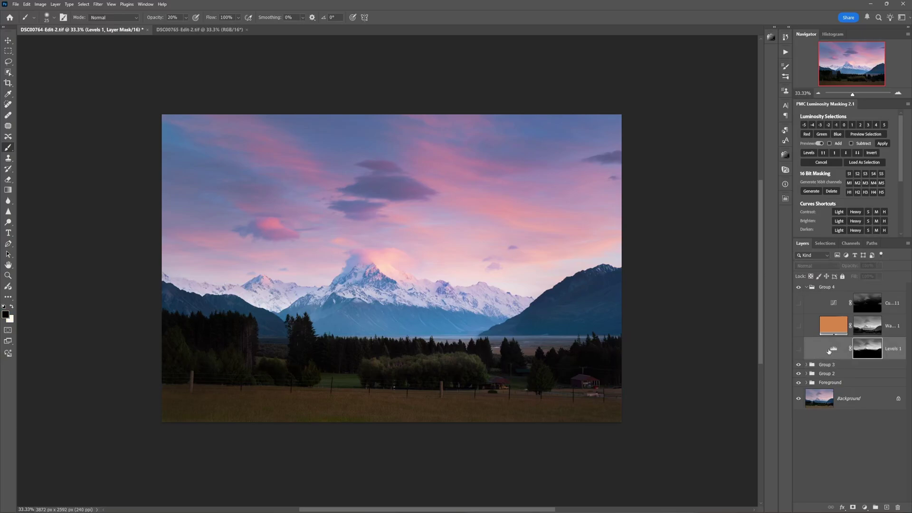
click(799, 350)
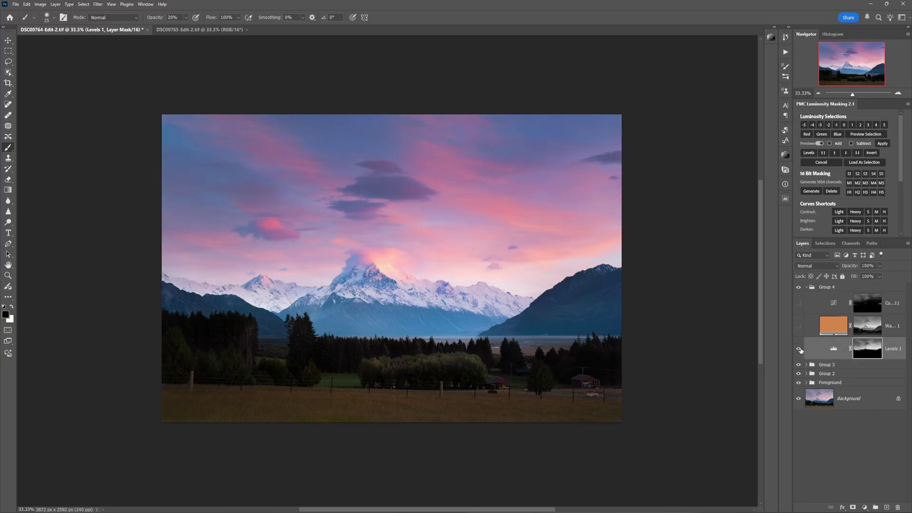
click(830, 350)
double_click(831, 352)
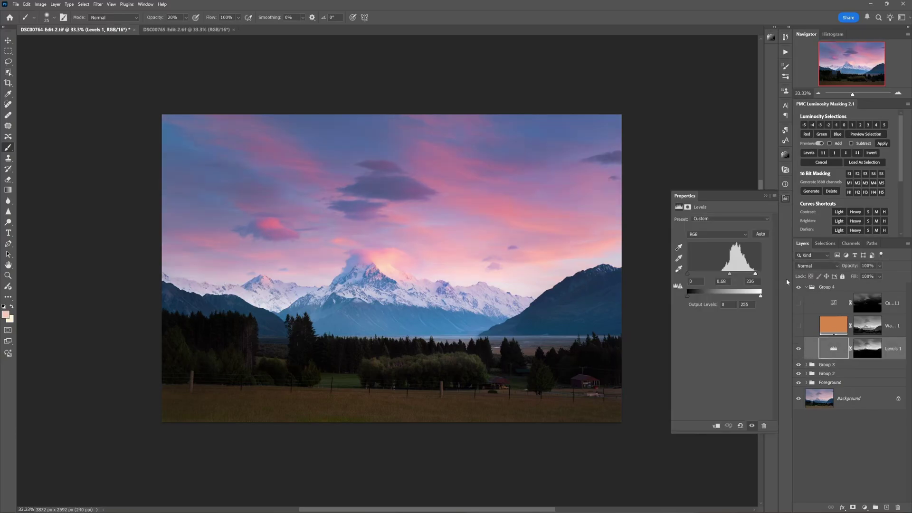
alt+click(870, 351)
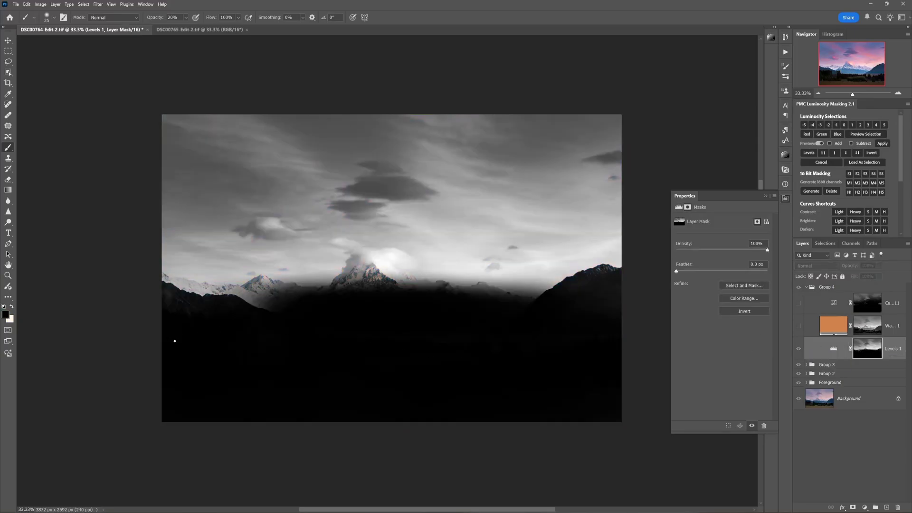
Return to the colour image and toggle Levels 1 to compare the darker sky.
click(834, 348)
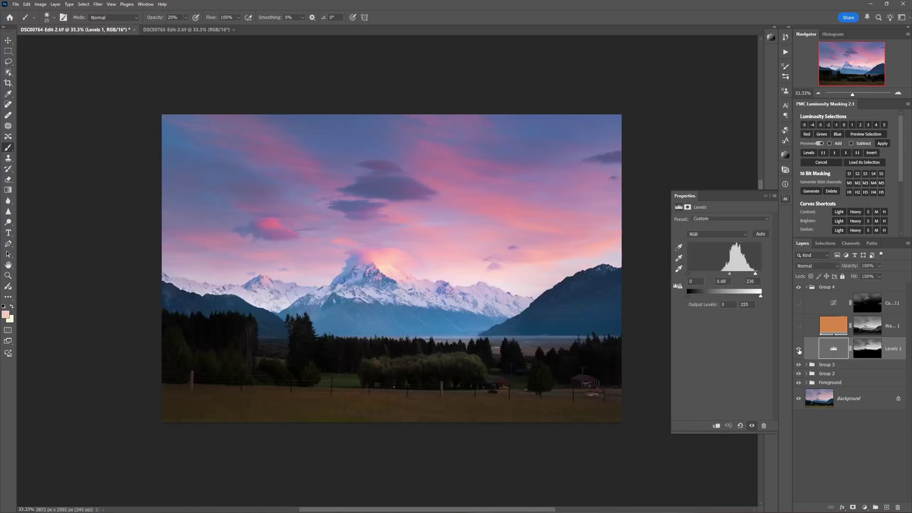
click(798, 349)
click(798, 349)
click(799, 350)
click(799, 350)
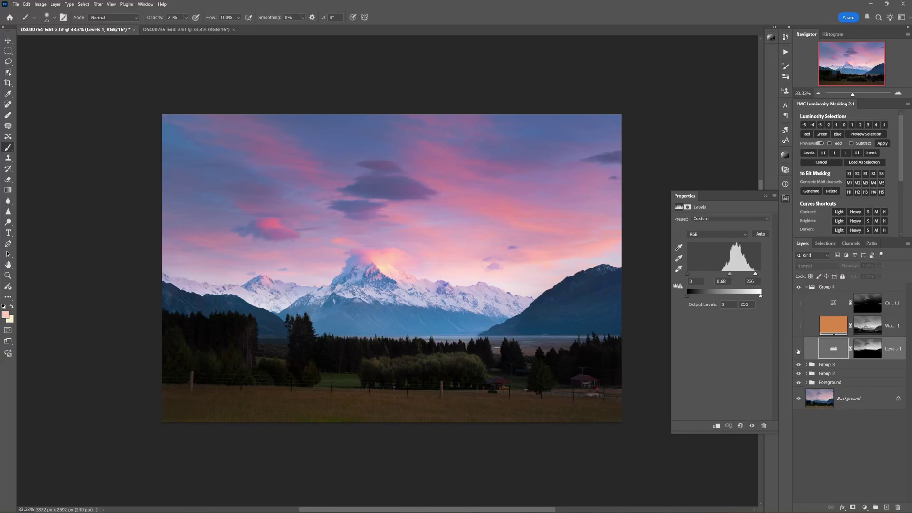
click(798, 350)
click(798, 350)
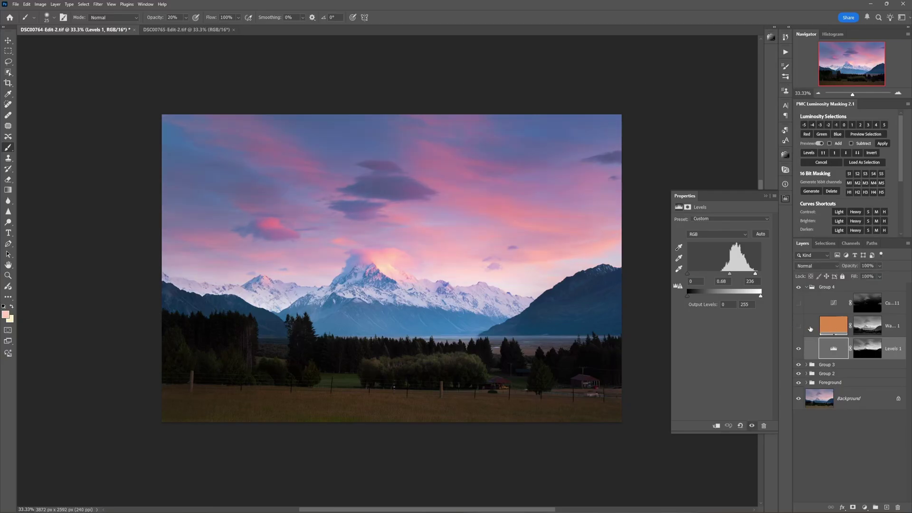
Make Warming Filter 1 visible to warm the sunset at Overlay 48%.
click(811, 328)
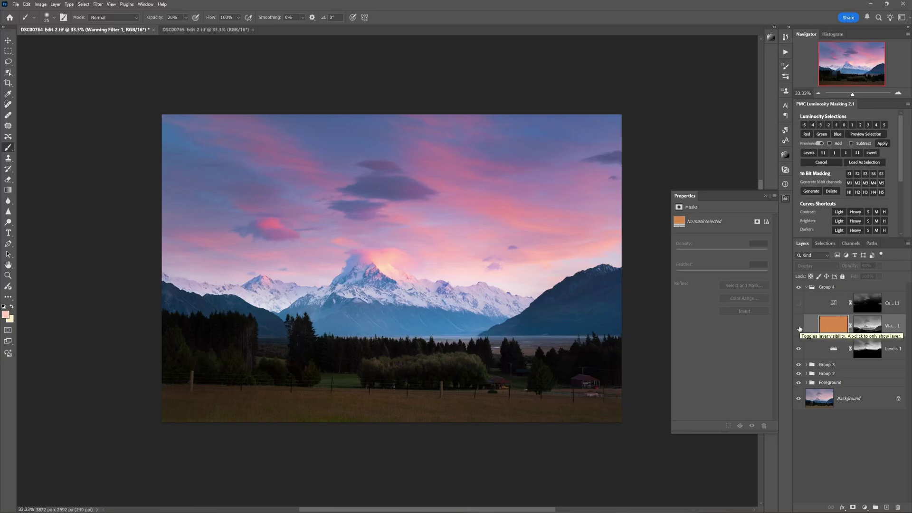
click(799, 327)
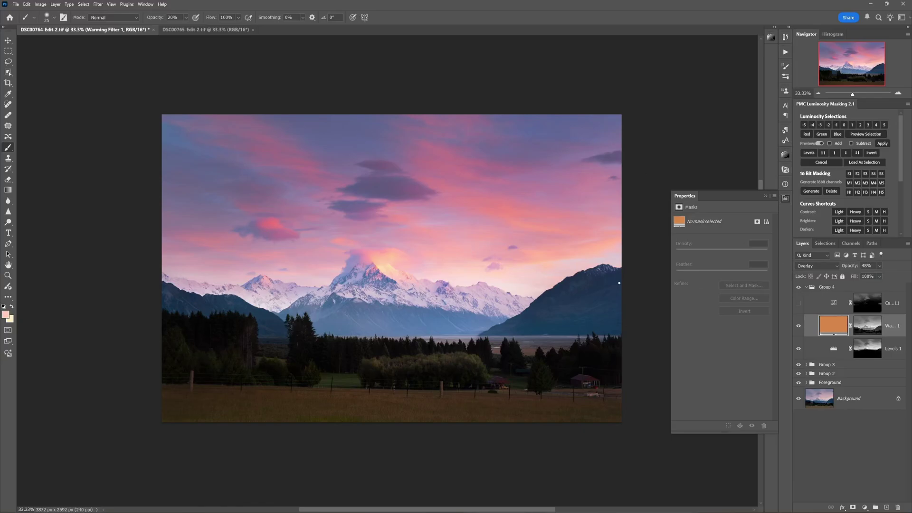
Switch on Curves 11 and inspect its greyscale mask covering the sky and peaks.
click(832, 306)
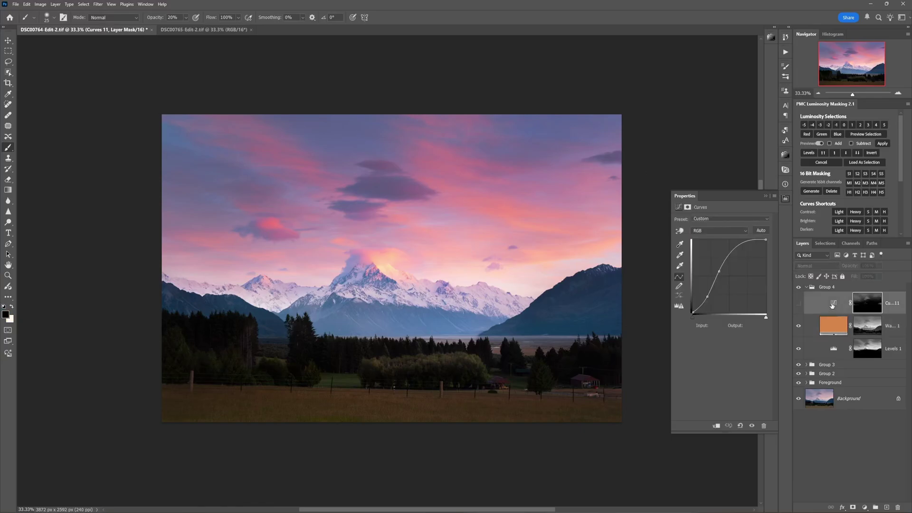
click(799, 304)
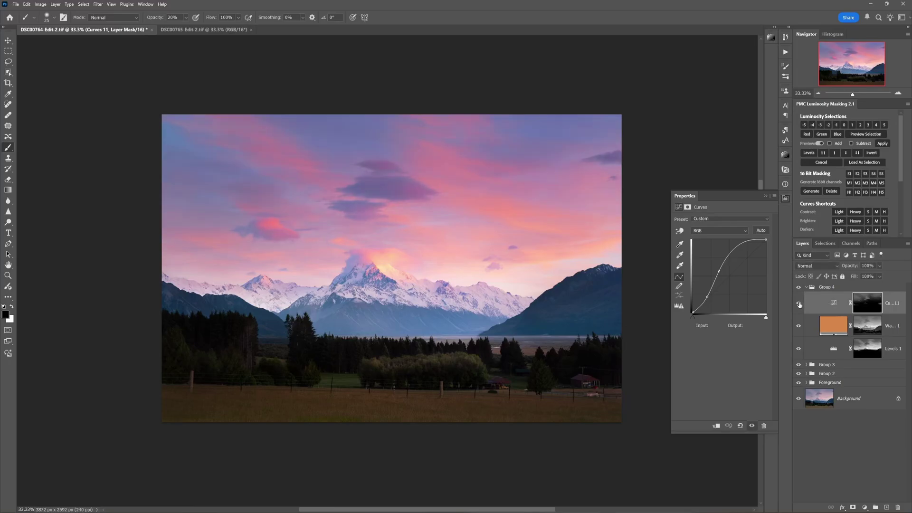
click(835, 305)
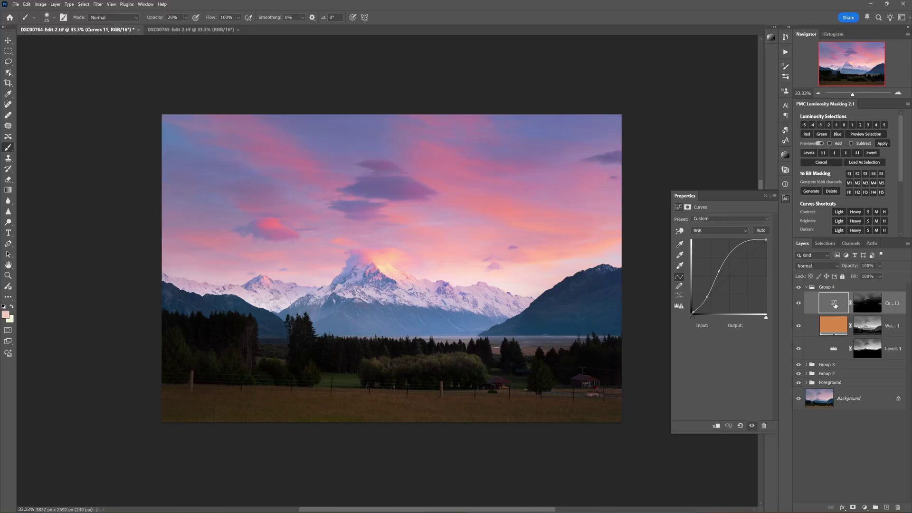
click(866, 305)
click(832, 303)
alt+click(864, 307)
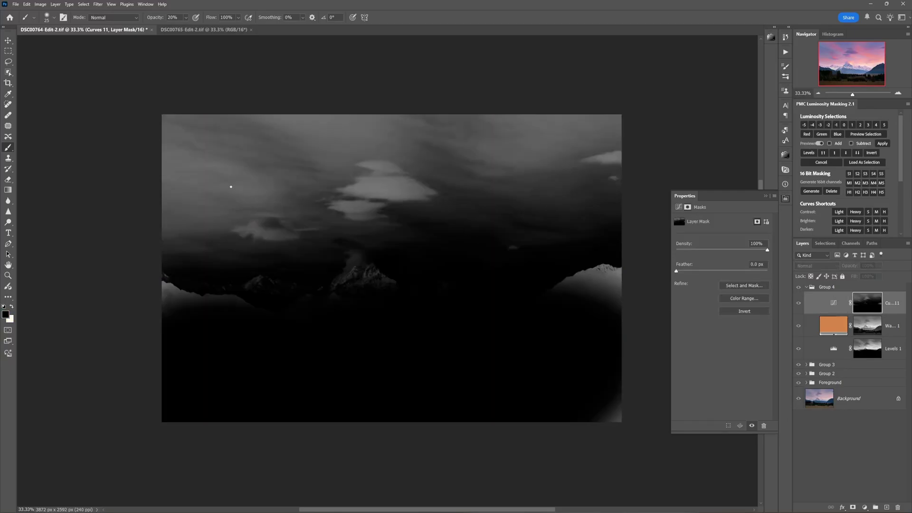
click(832, 304)
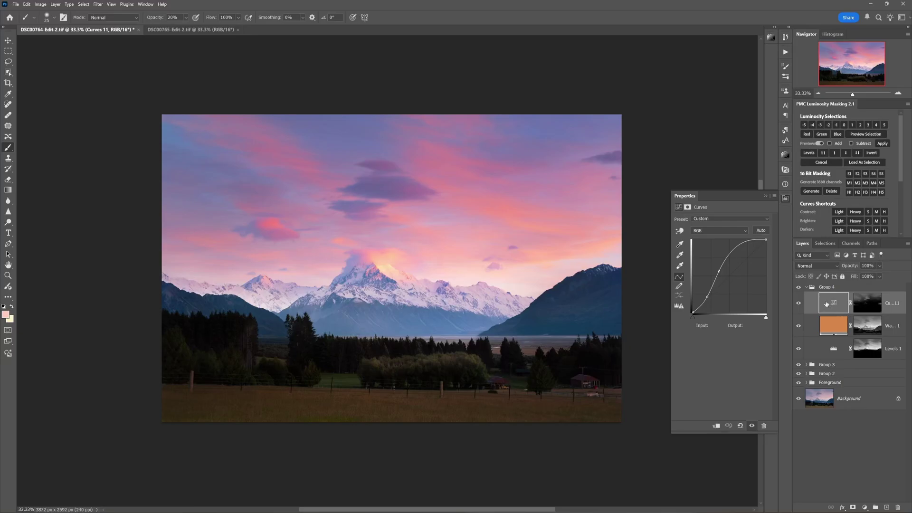
alt+click(863, 304)
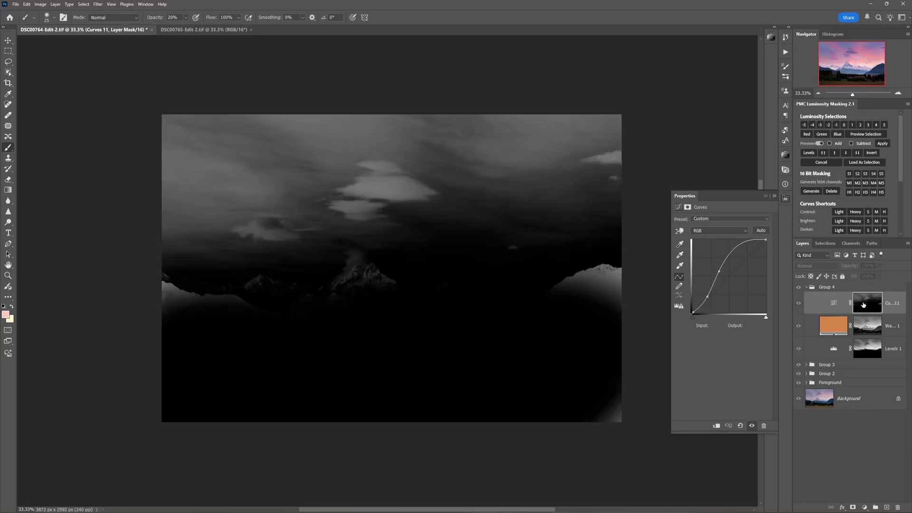
click(833, 303)
Toggle Curves 11 off and on to compare the sky, leaving it on.
click(799, 304)
click(799, 304)
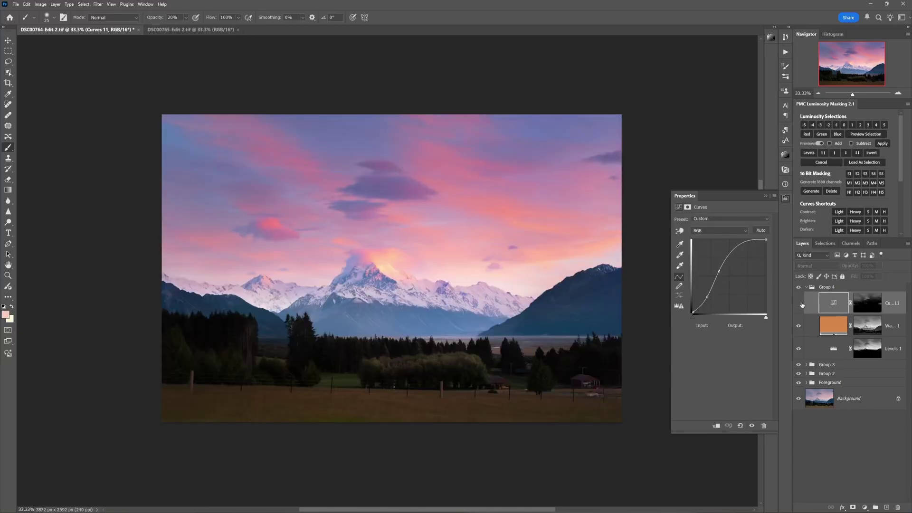
click(798, 304)
click(800, 304)
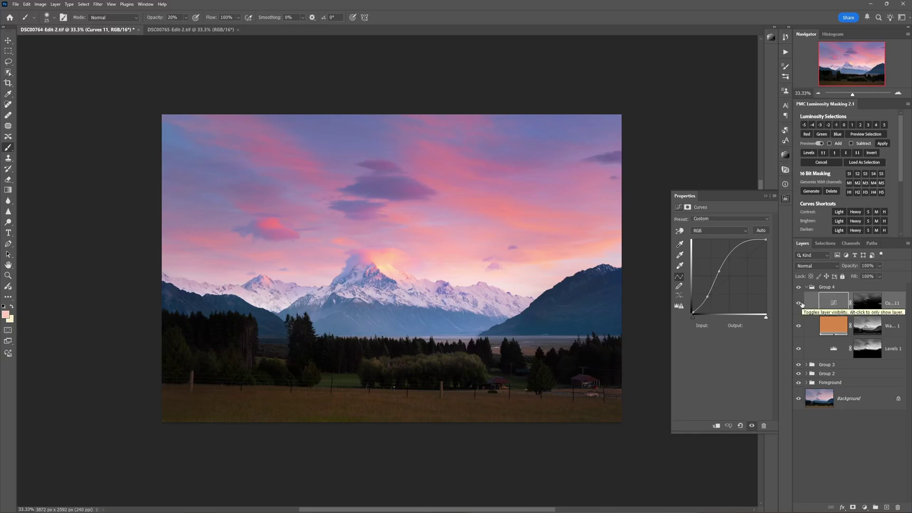
click(800, 304)
click(800, 304)
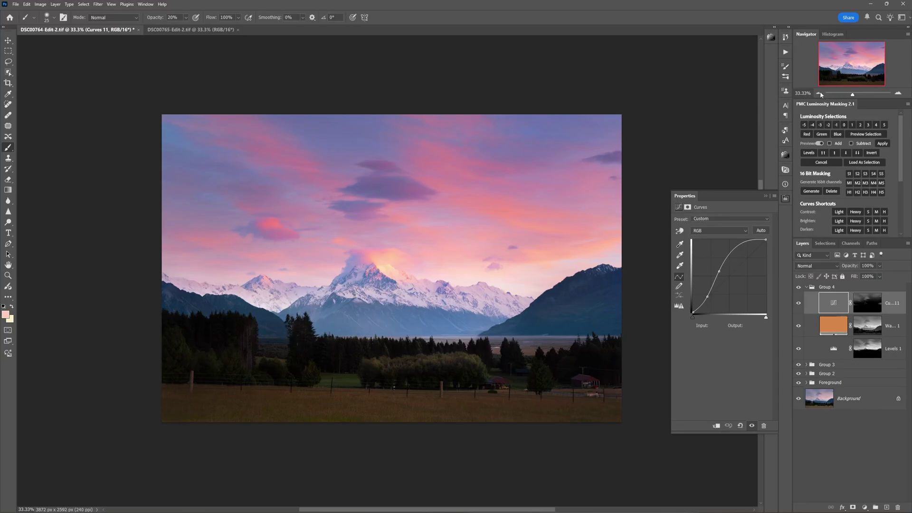
click(785, 198)
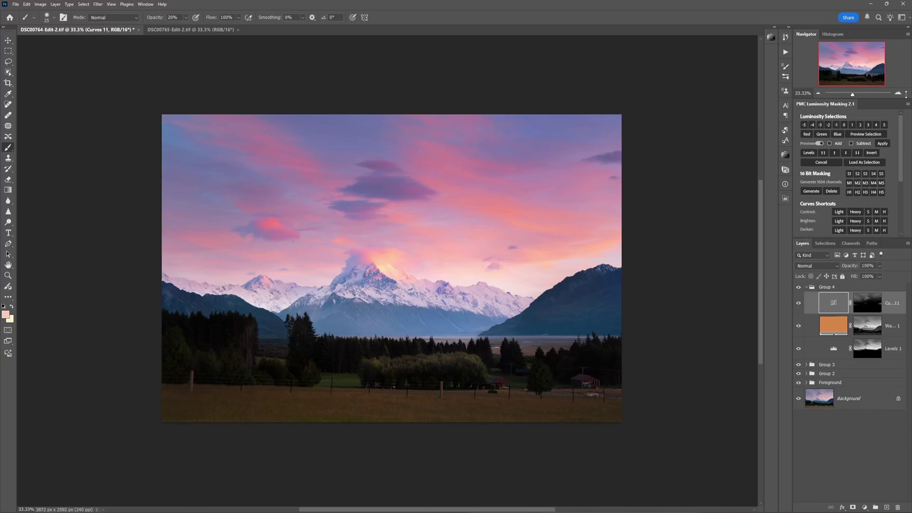
click(818, 93)
click(818, 93)
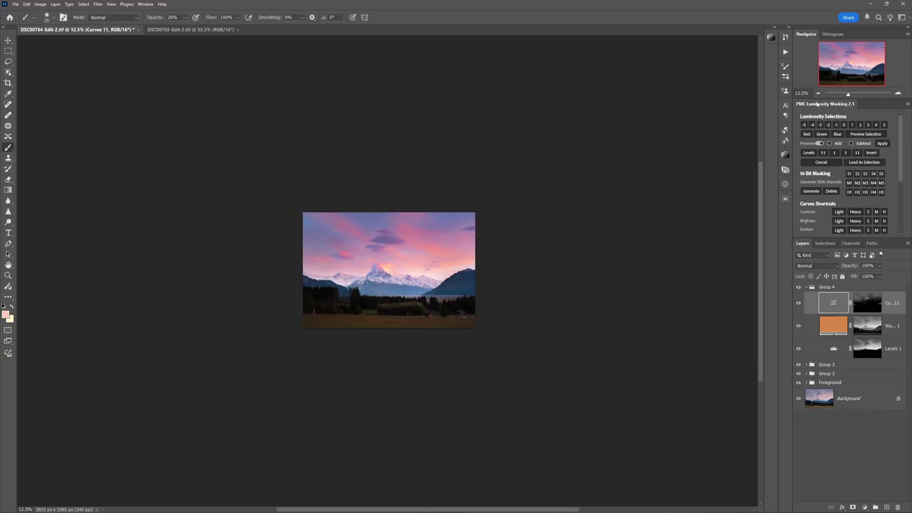
click(818, 93)
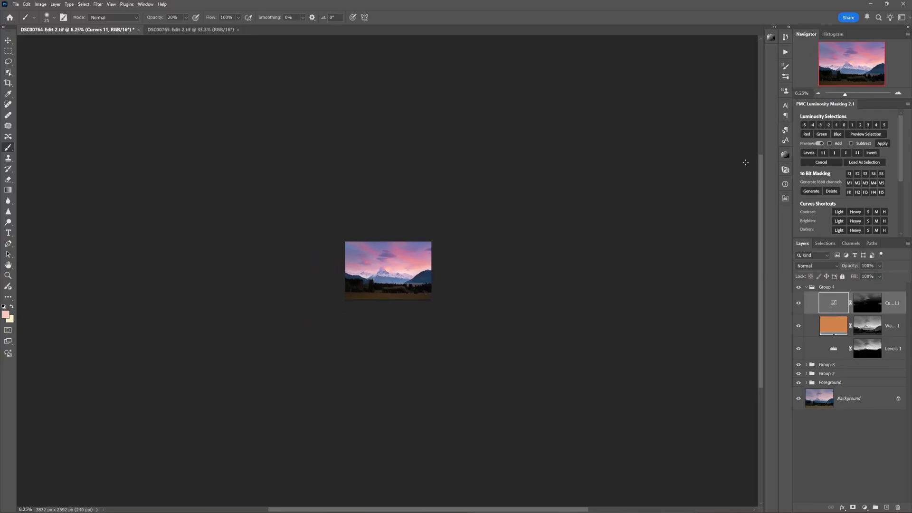
click(899, 94)
click(899, 93)
click(899, 94)
click(899, 93)
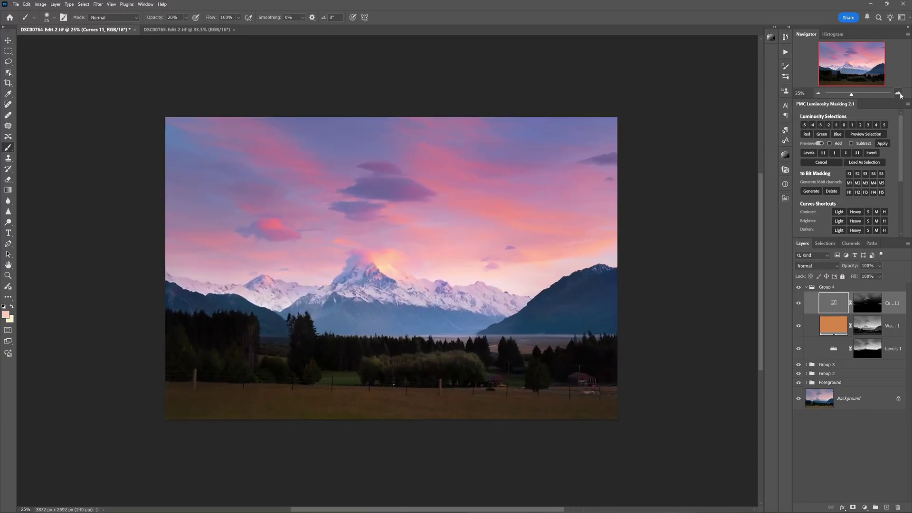
click(899, 94)
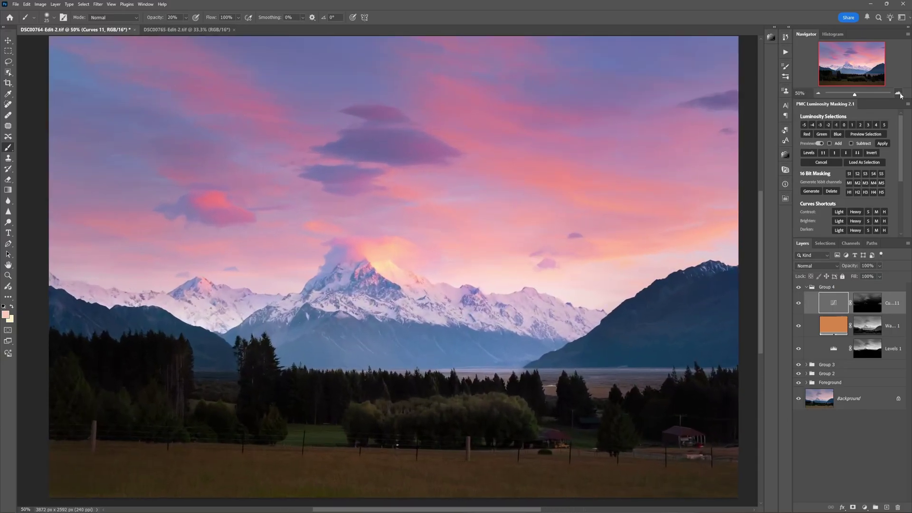
click(818, 94)
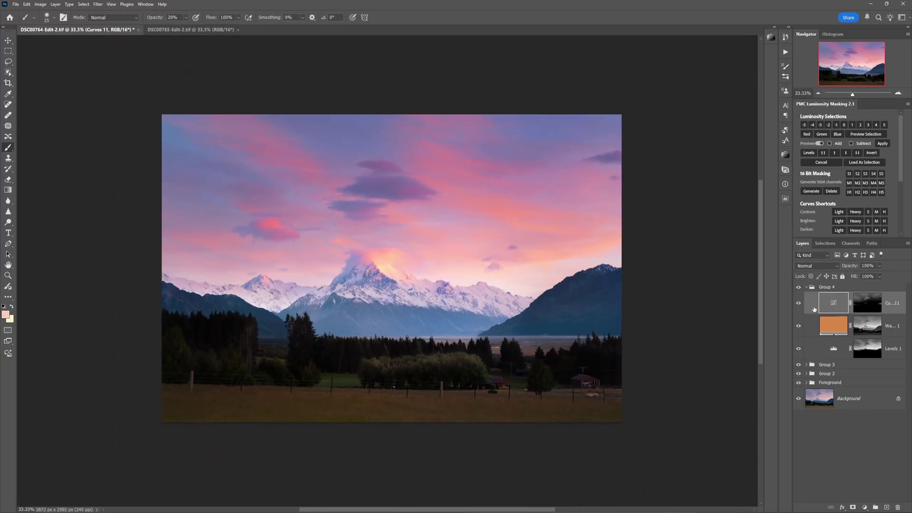
Collapse Group 4, compare it on and off, then hide and restore all edit groups.
click(806, 287)
click(798, 287)
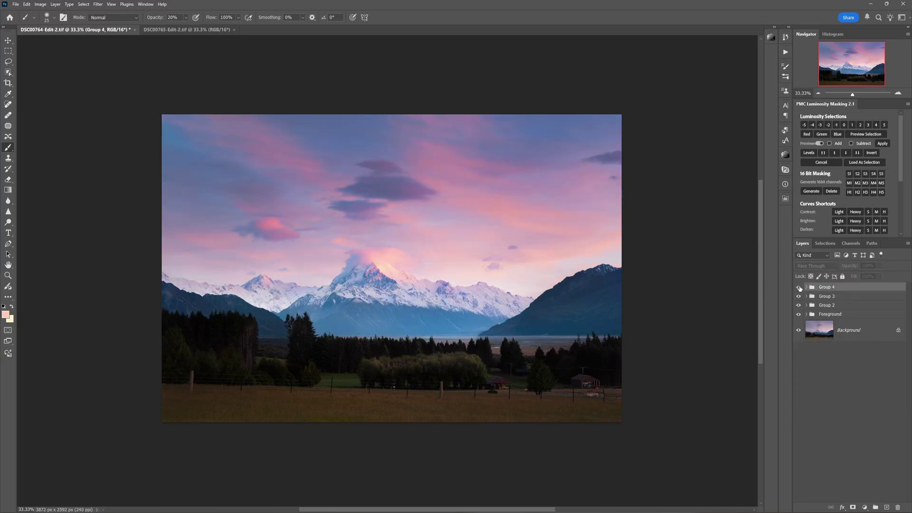
click(799, 288)
click(799, 288)
click(799, 287)
click(799, 288)
click(799, 287)
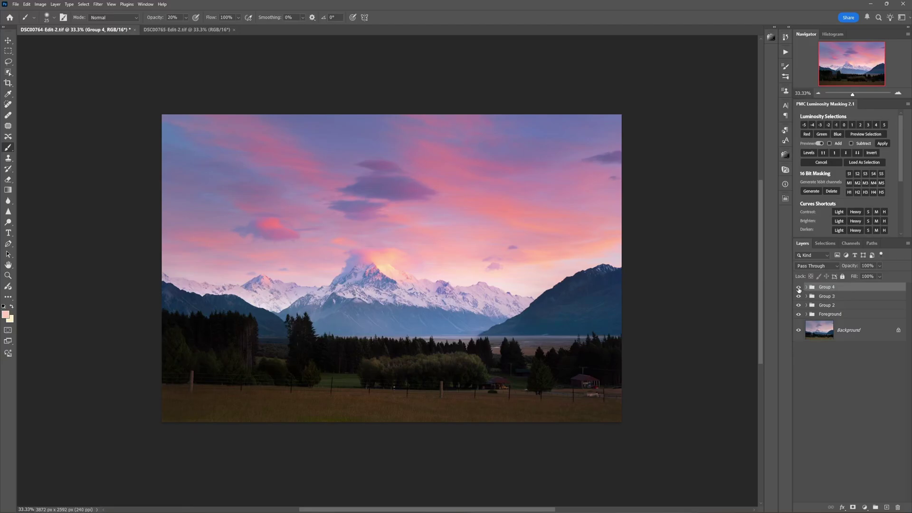
drag(799, 287, 799, 316)
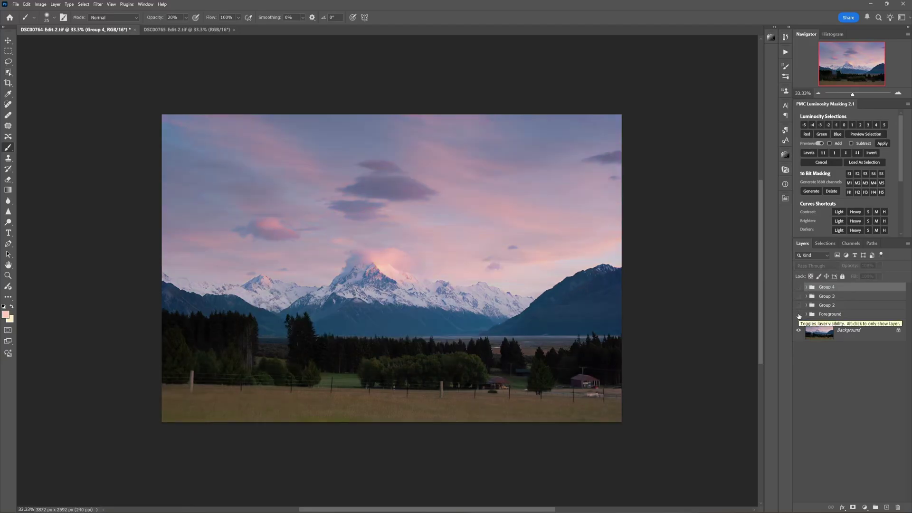
drag(799, 316, 799, 287)
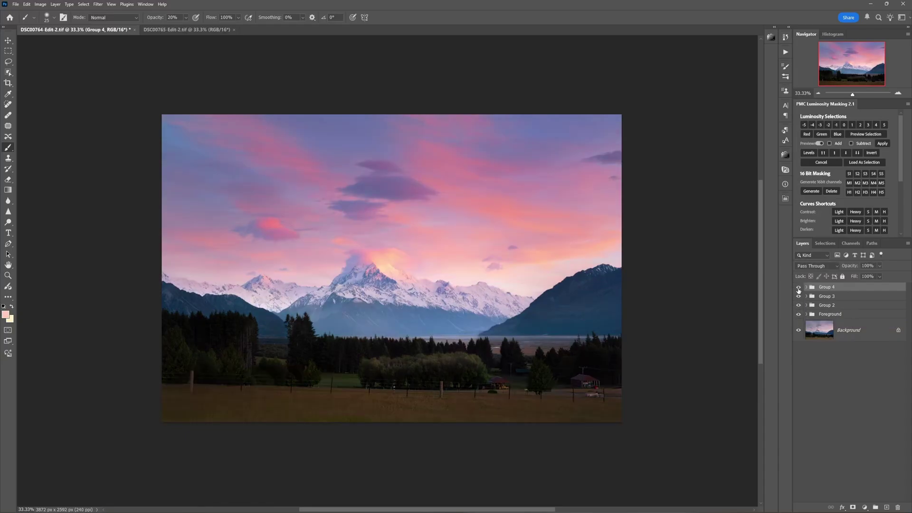
click(194, 30)
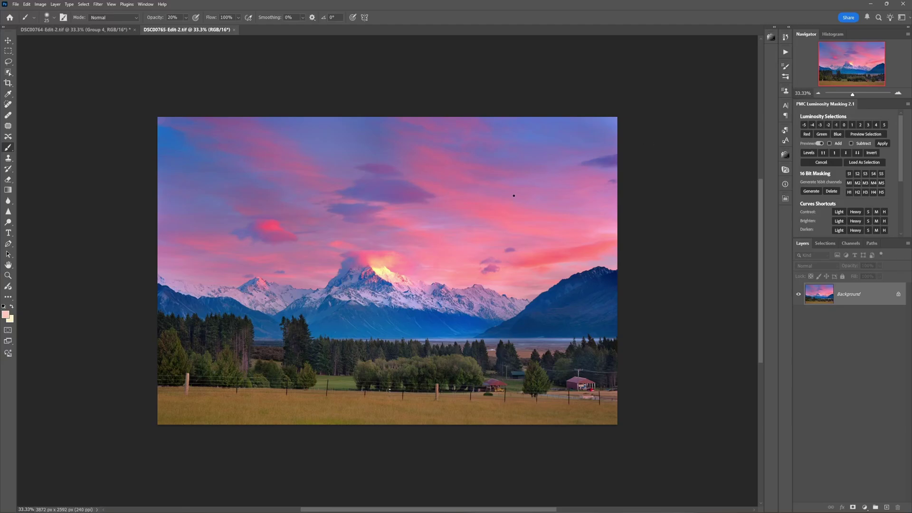
click(87, 32)
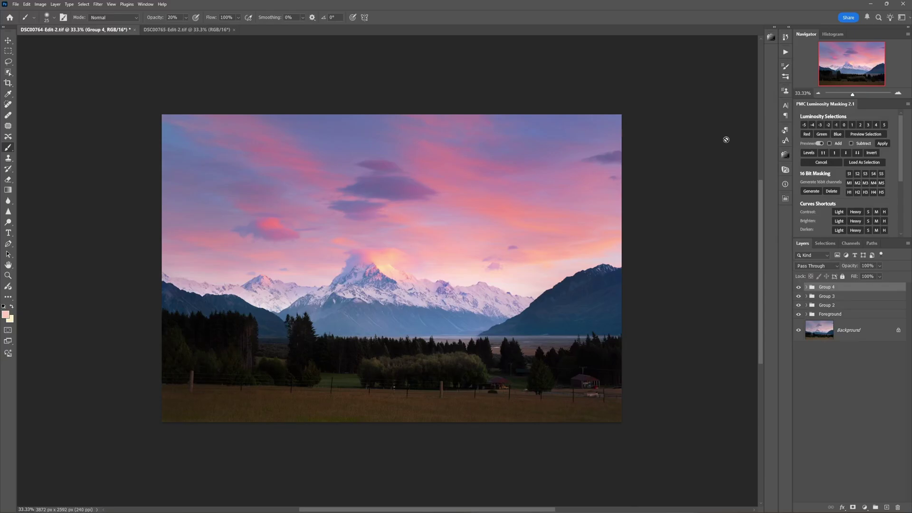
Zoom the Navigator view from 33.33% to 50%.
click(898, 93)
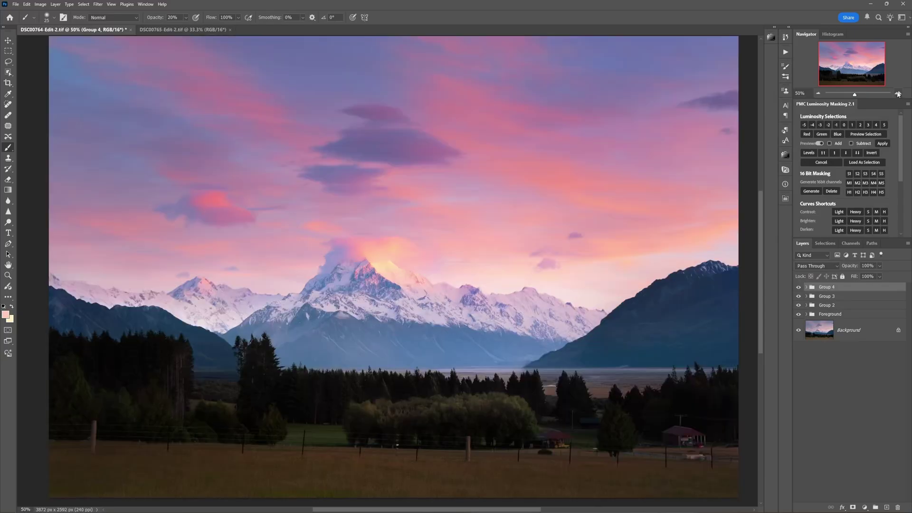